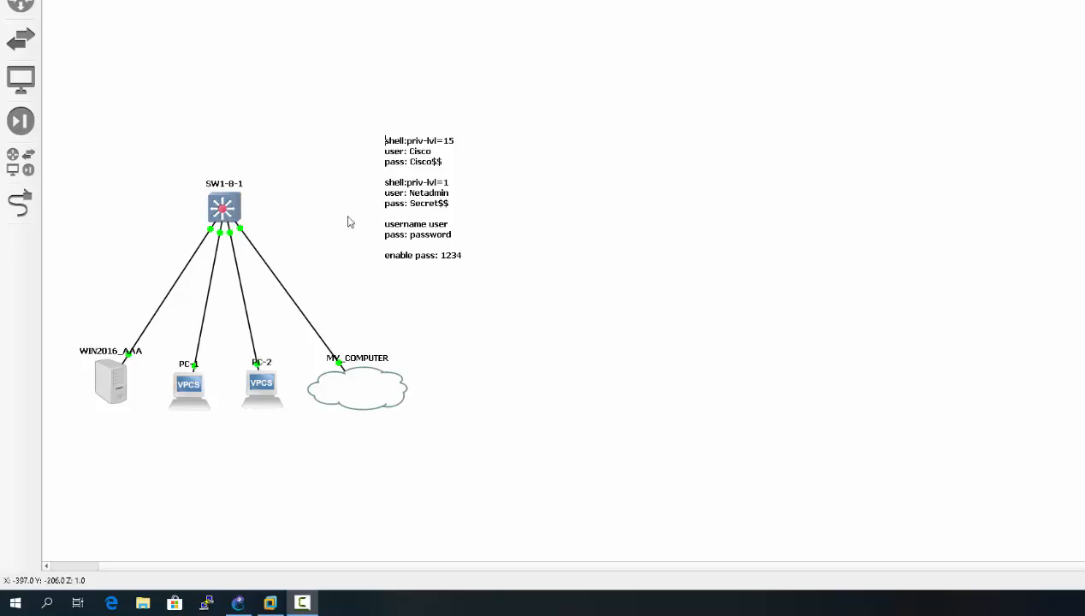
mouse_move(217, 212)
left_mouse_down()
mouse_move(221, 231)
mouse_move(220, 208)
left_mouse_up()
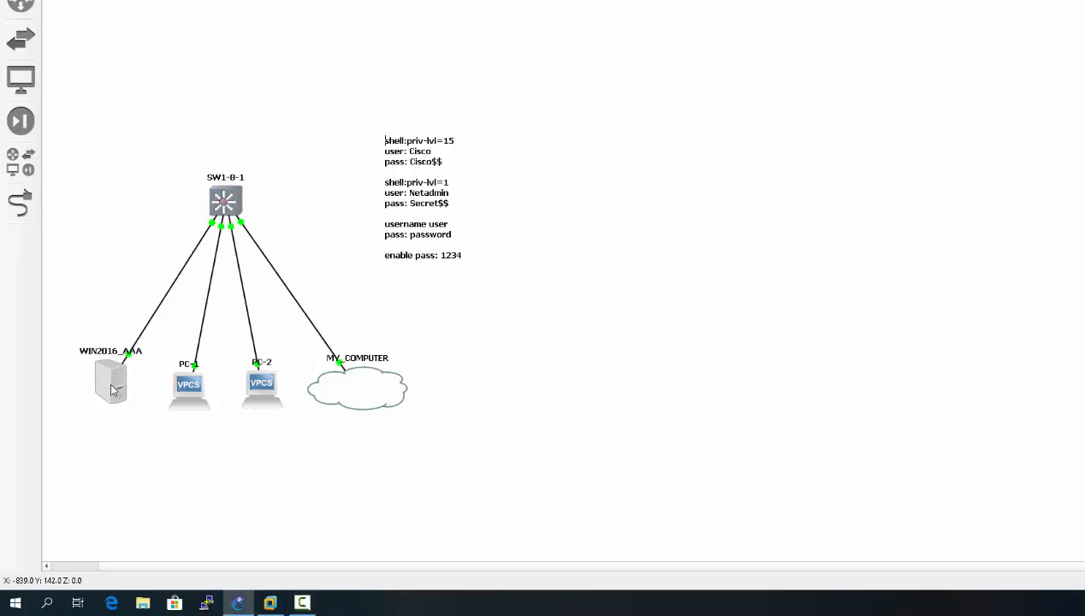
left_click_drag(114, 390, 111, 390)
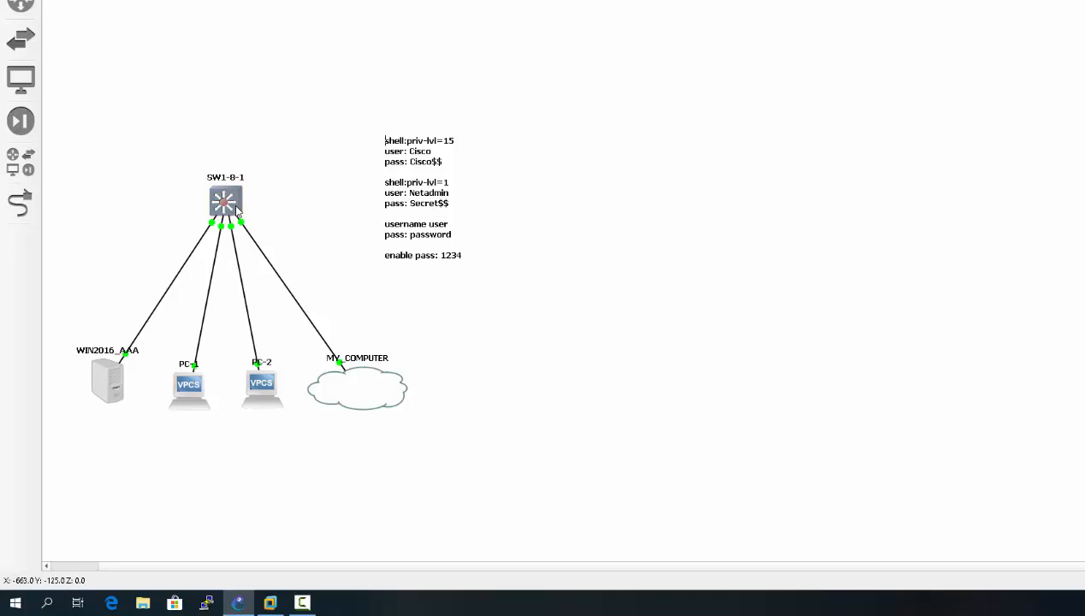
left_click_drag(233, 205, 234, 205)
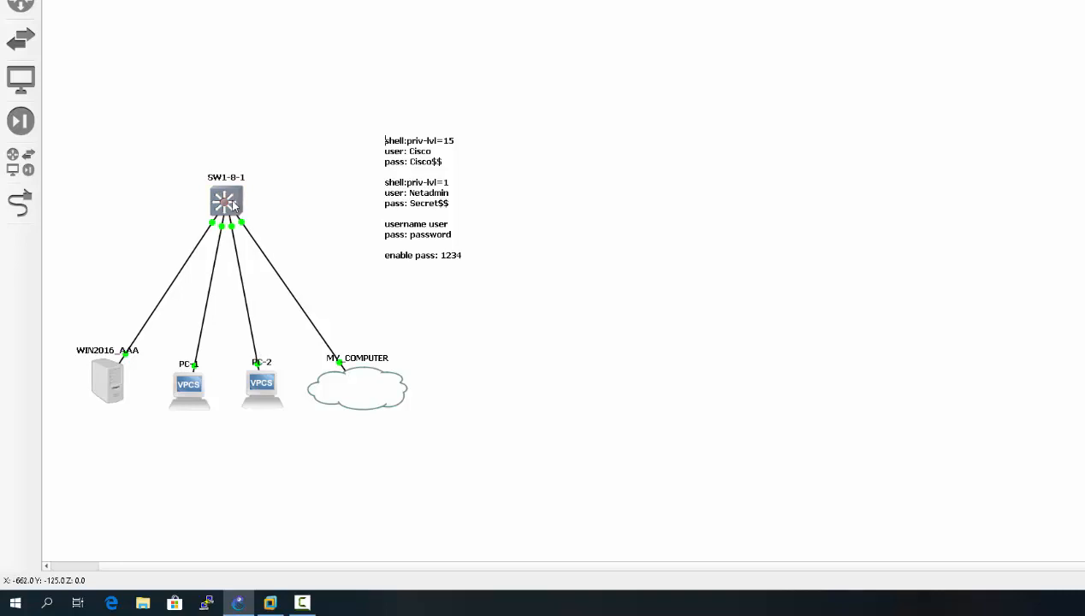
Open the console of switch SW1-8-1 and list its interface addresses with "show ip int b".
double_click(233, 205)
left_click_drag(270, 2, 635, 154)
type("show ")
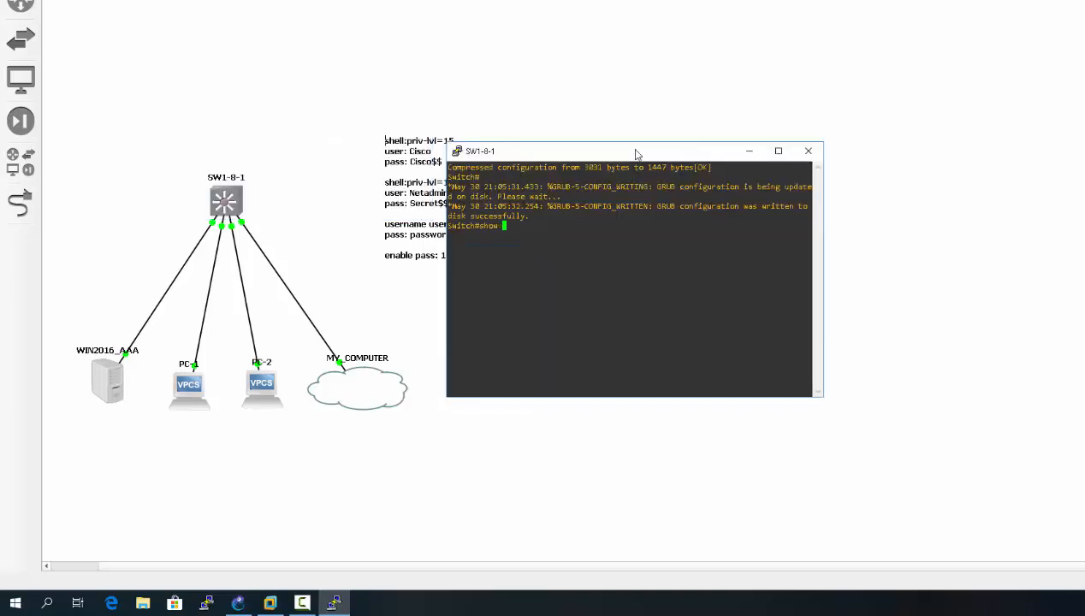
type("ip int b")
key("Return")
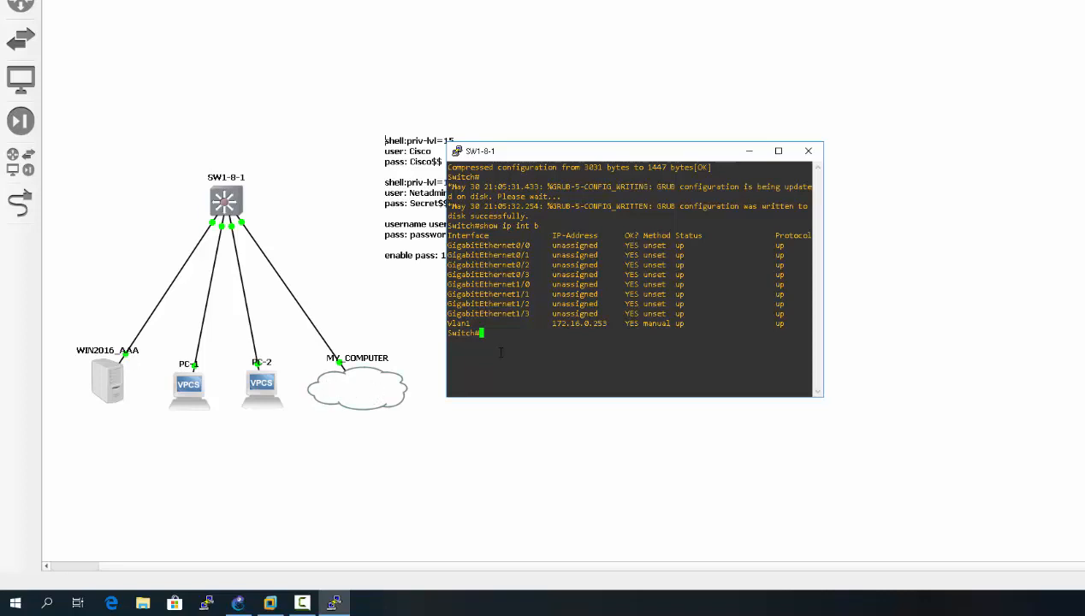
Ping 172.16.0.99 from the switch to test the link to MY_COMPUTER, and close the console.
type("ping 172.16.0.99")
key("Return")
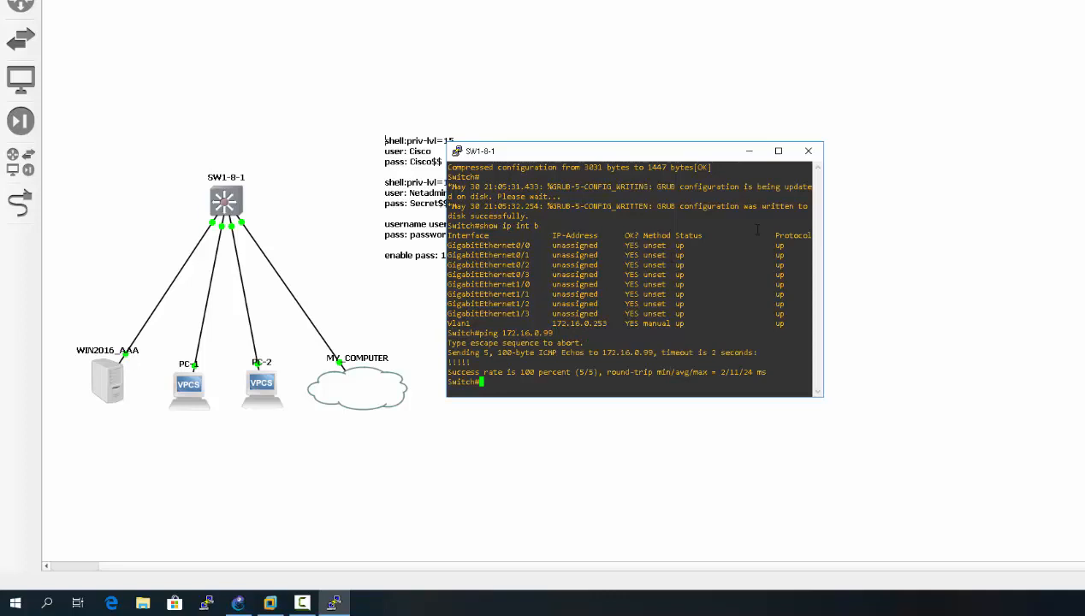
left_click(808, 151)
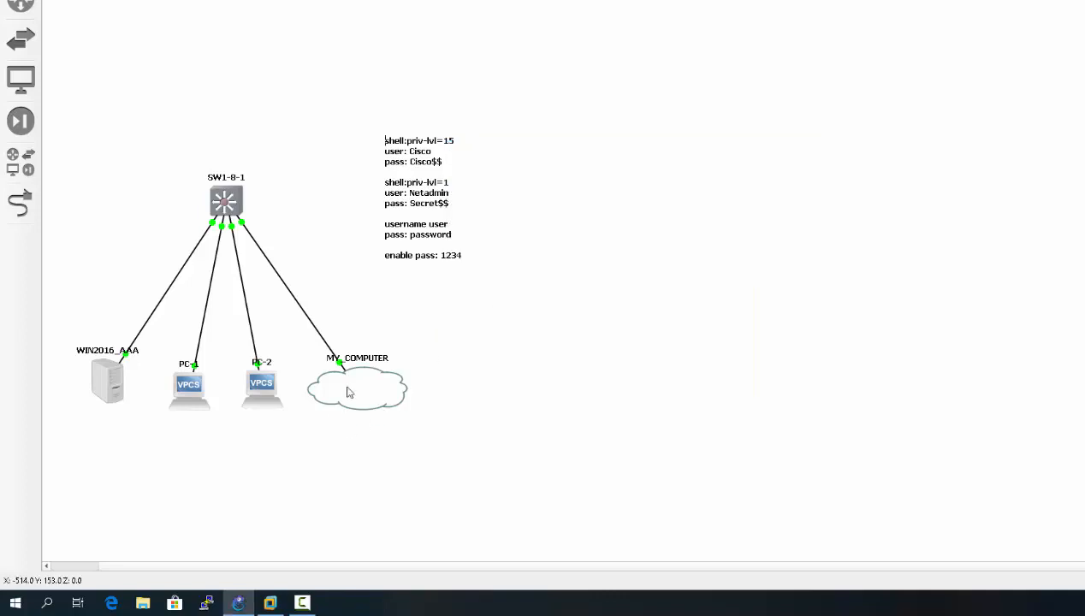
View the connection details of the MY_COMPUTER cloud and the list of available end devices.
mouse_move(371, 396)
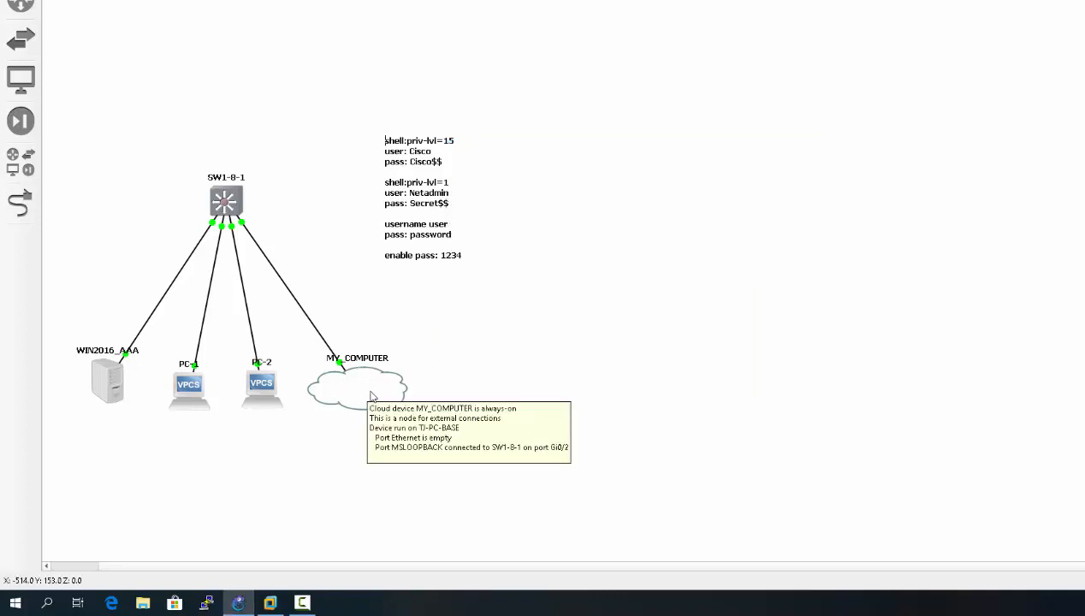
left_click(21, 81)
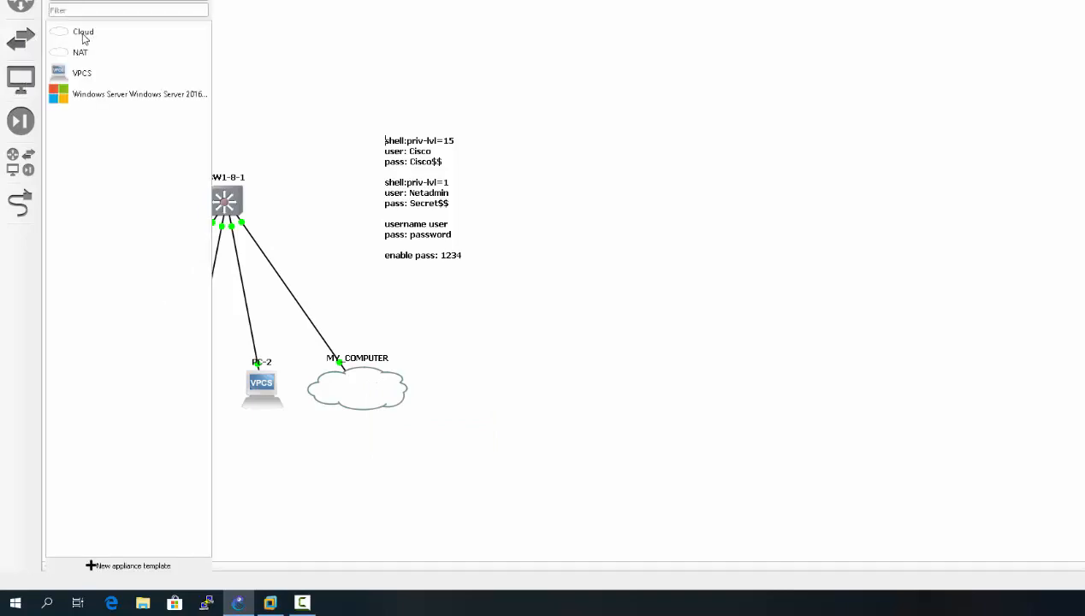
left_click(205, 0)
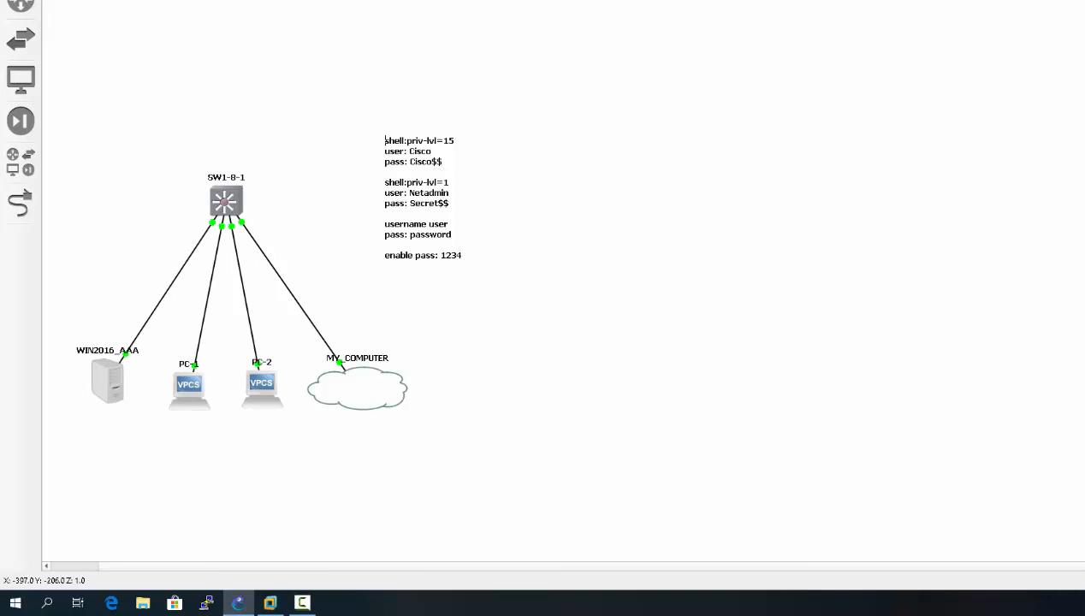
Open the host computer's network adapter list by way of the Network and Sharing Center.
left_click(1084, 603)
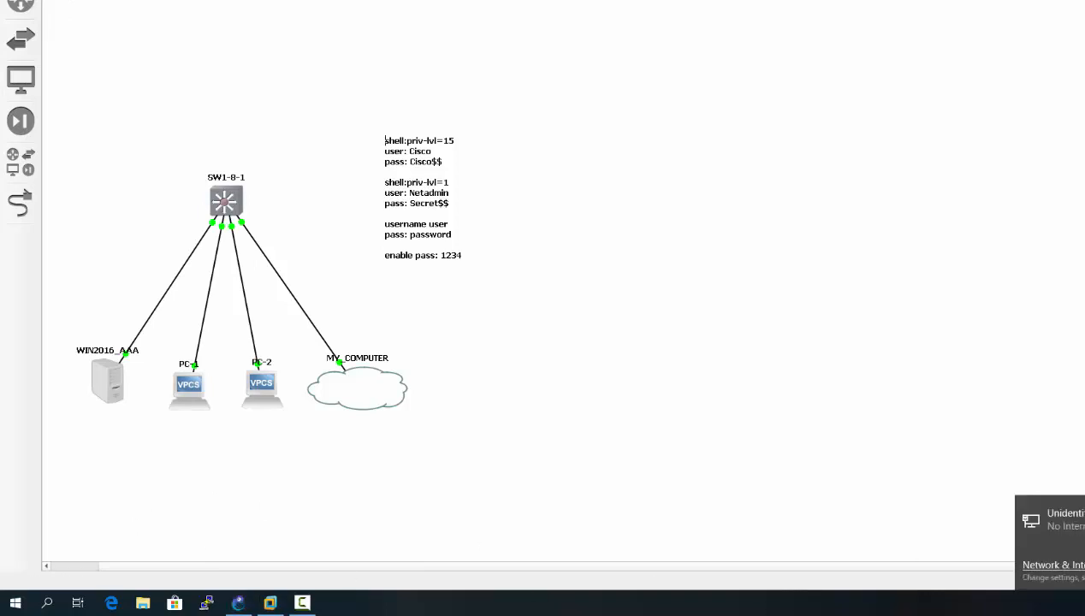
left_click(1052, 565)
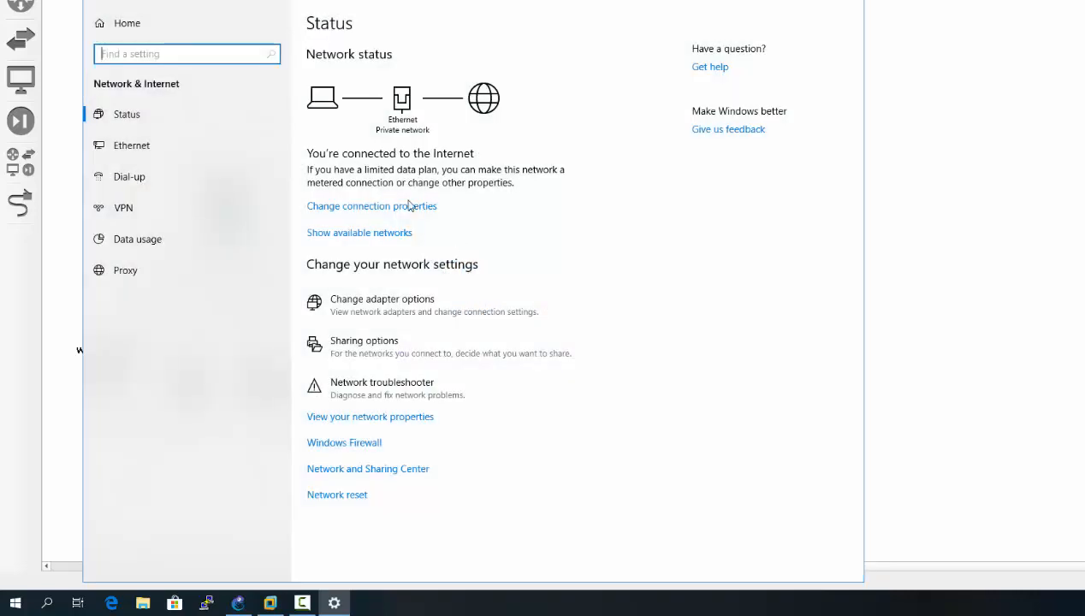
left_click(356, 468)
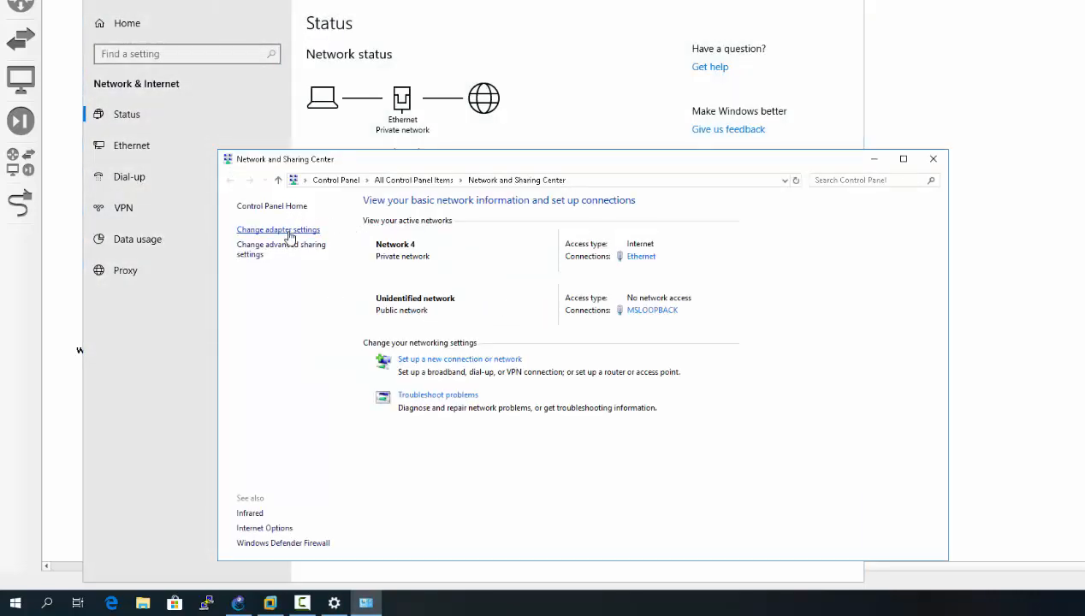
left_click(289, 232)
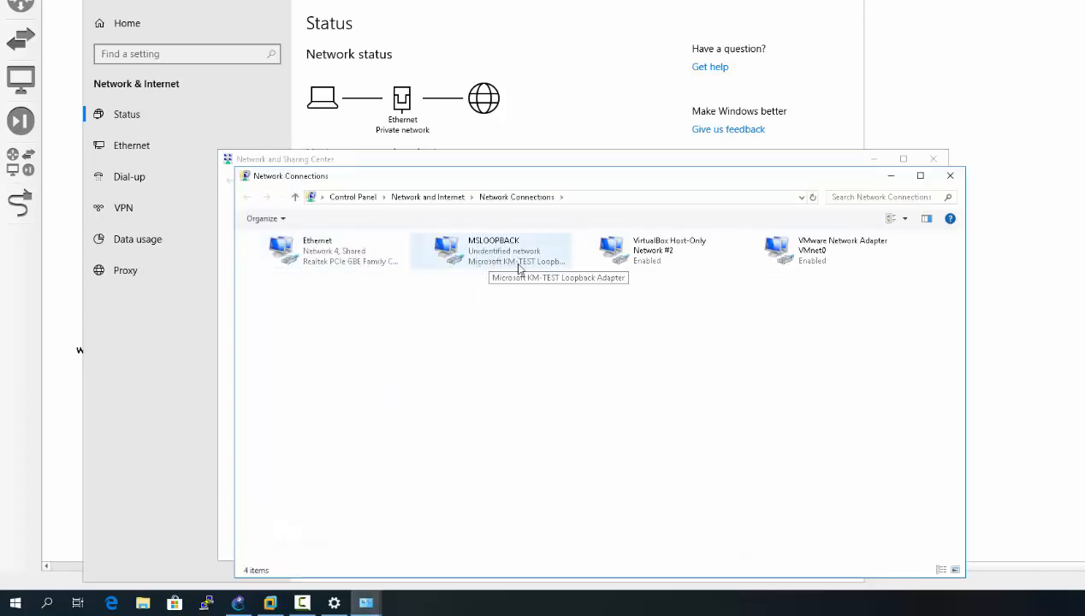
Inspect the IPv4 settings of the MSLOOPBACK adapter without changing them, and close all network settings windows.
left_click(531, 268)
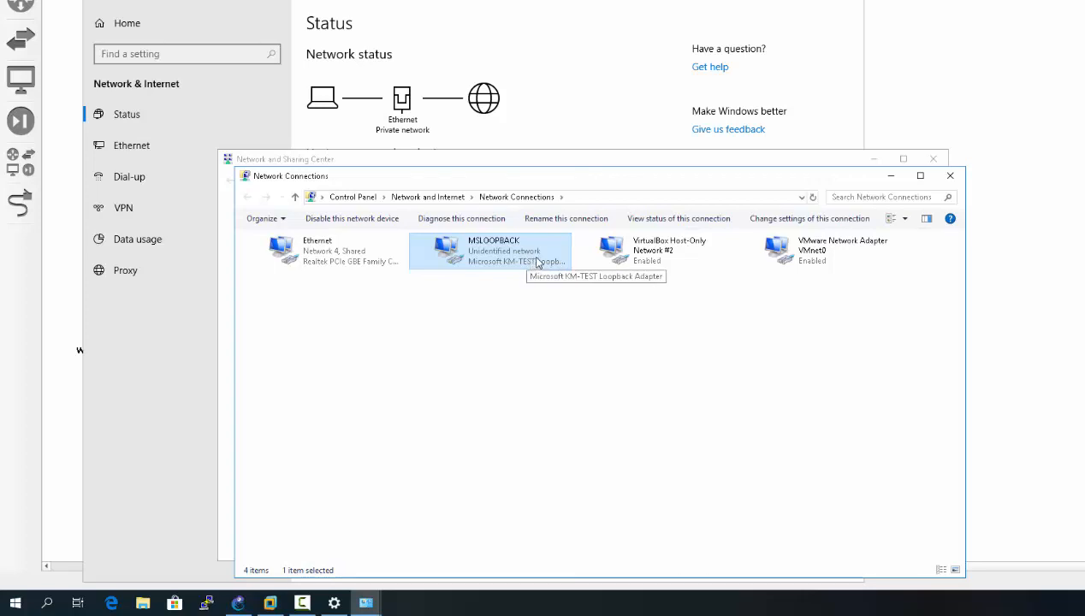
right_click(532, 250)
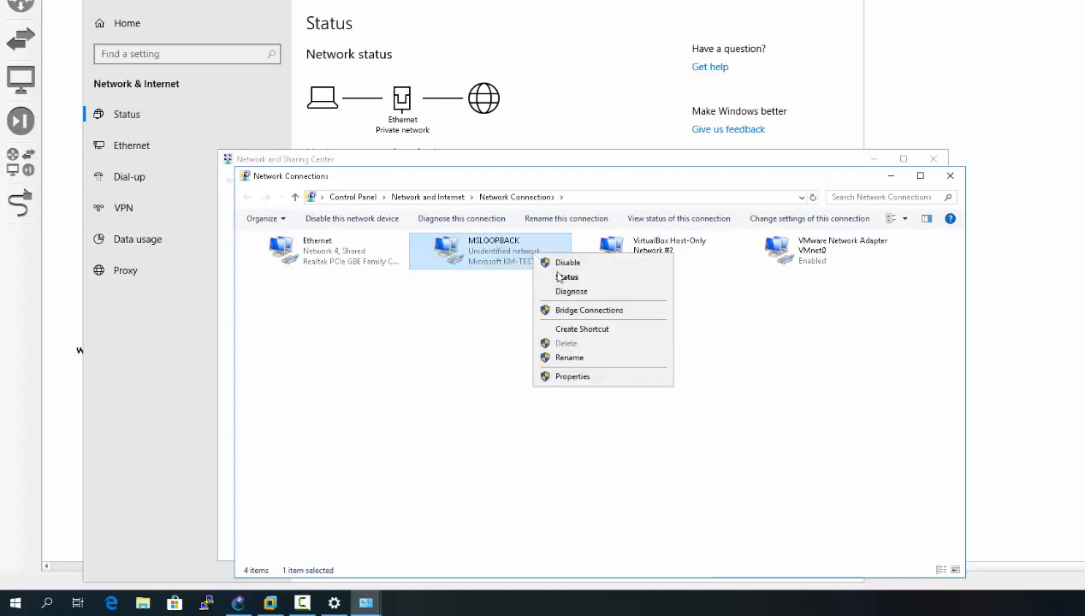
left_click(562, 378)
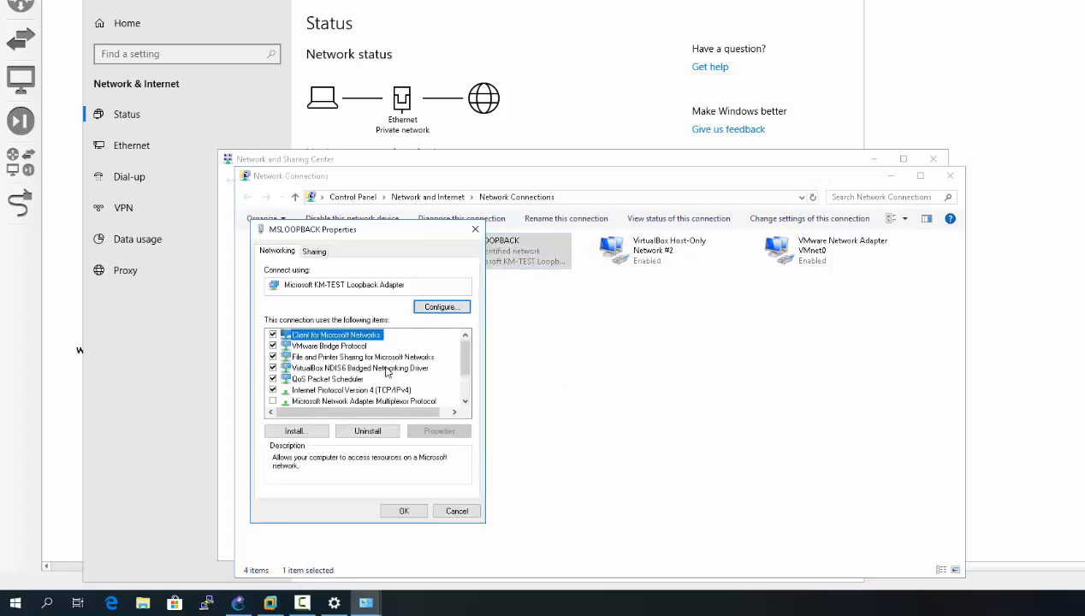
left_click(384, 391)
double_click(384, 391)
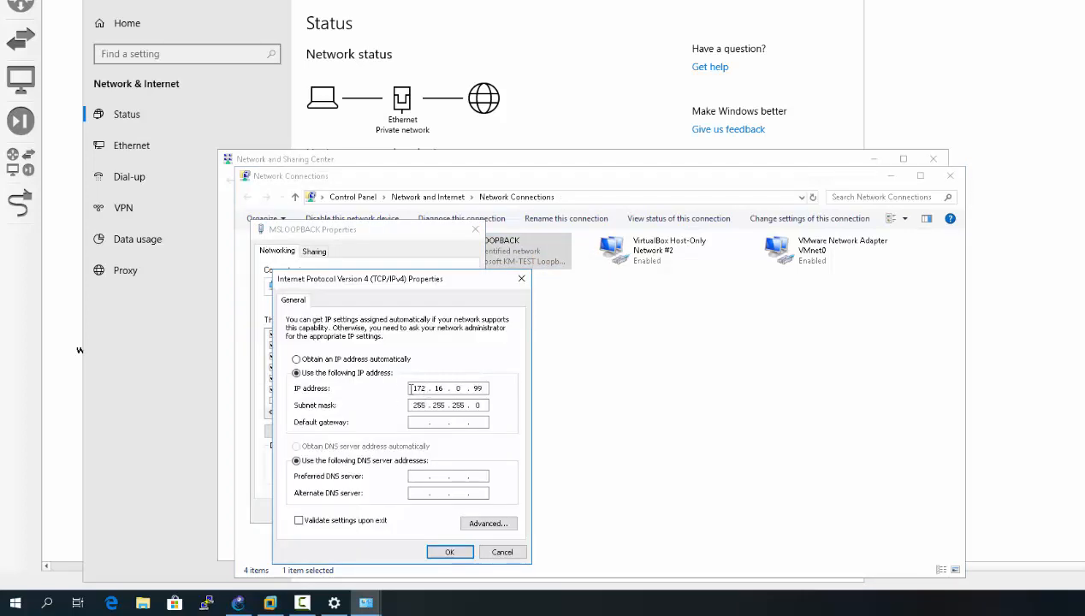
left_click(500, 552)
left_click(462, 511)
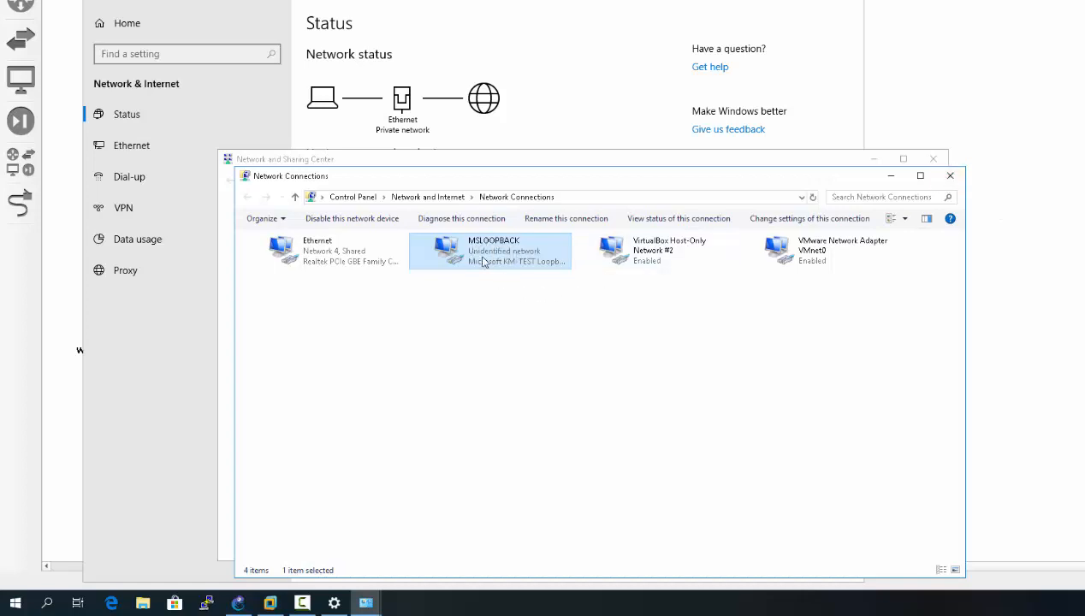
left_click(949, 176)
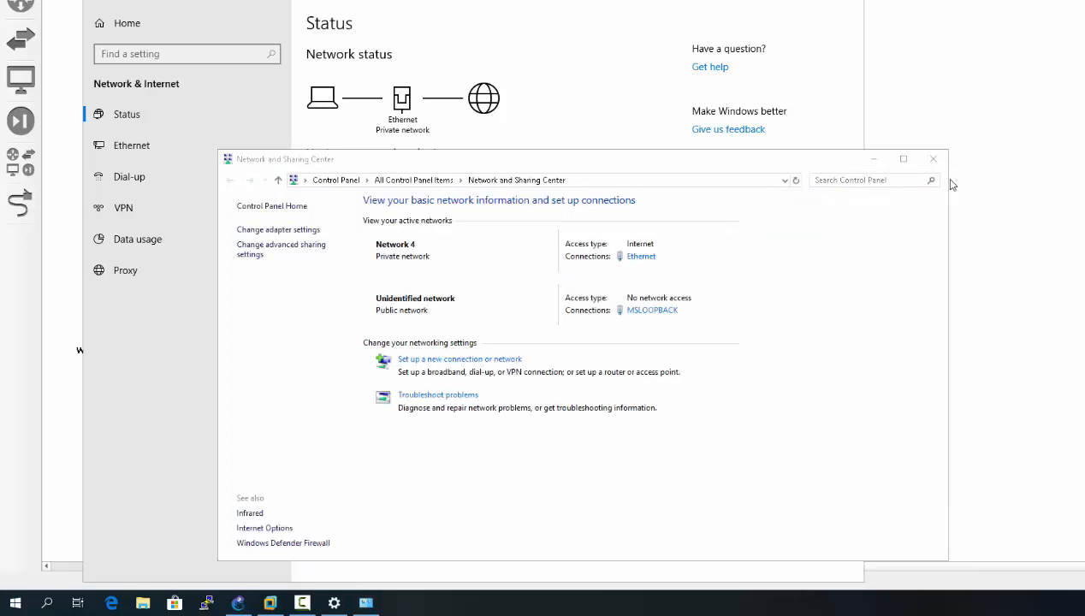
left_click(932, 162)
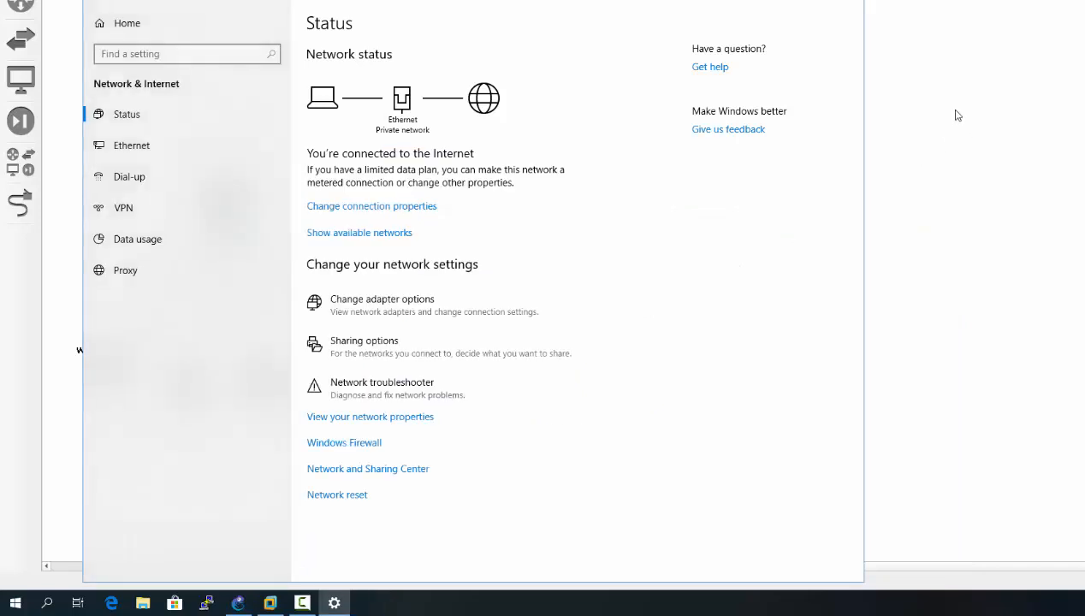
left_click(856, 2)
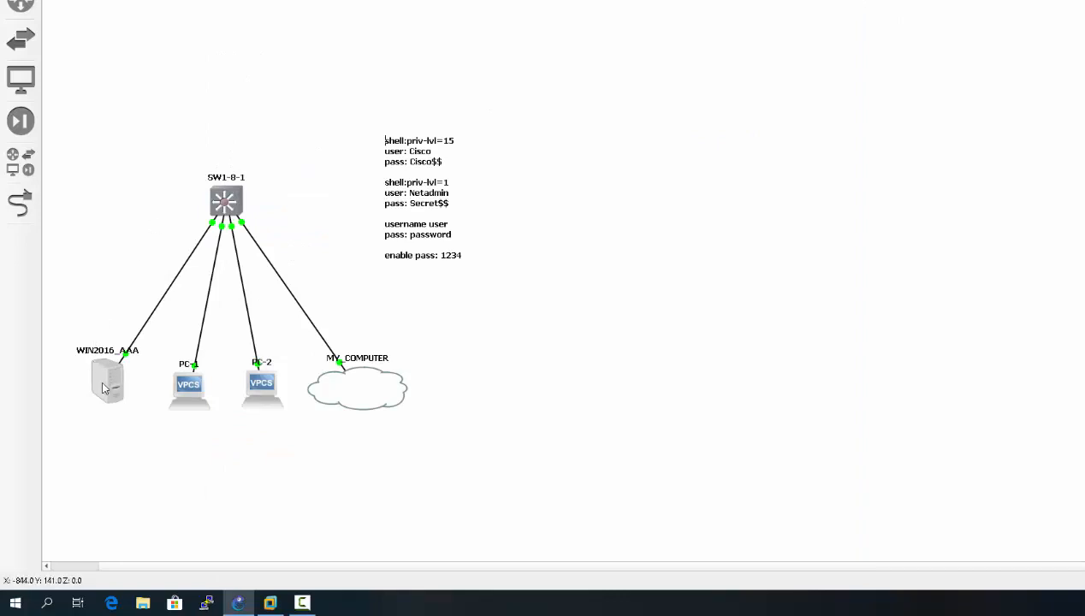
Open the WIN2016_AAA server's console from the topology and start a Command Prompt on it.
mouse_move(103, 388)
double_click(109, 387)
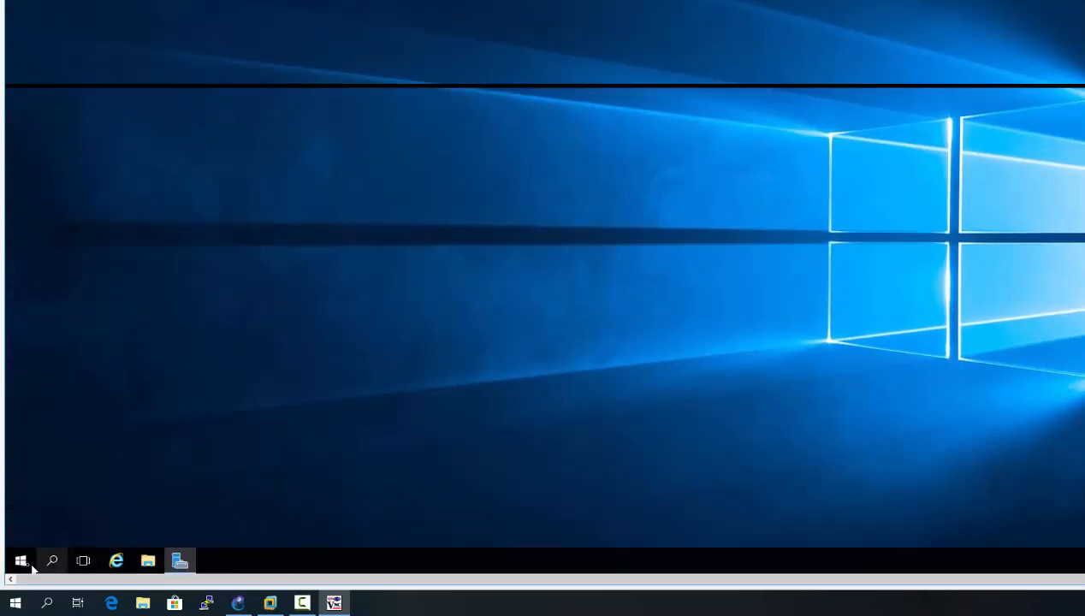
left_click(52, 561)
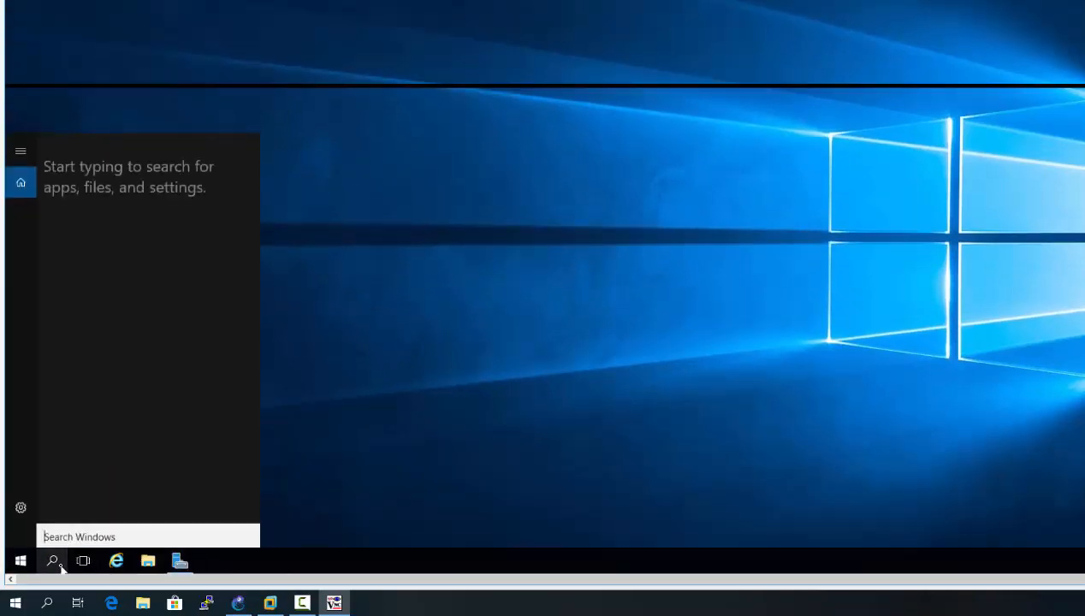
type("cmd")
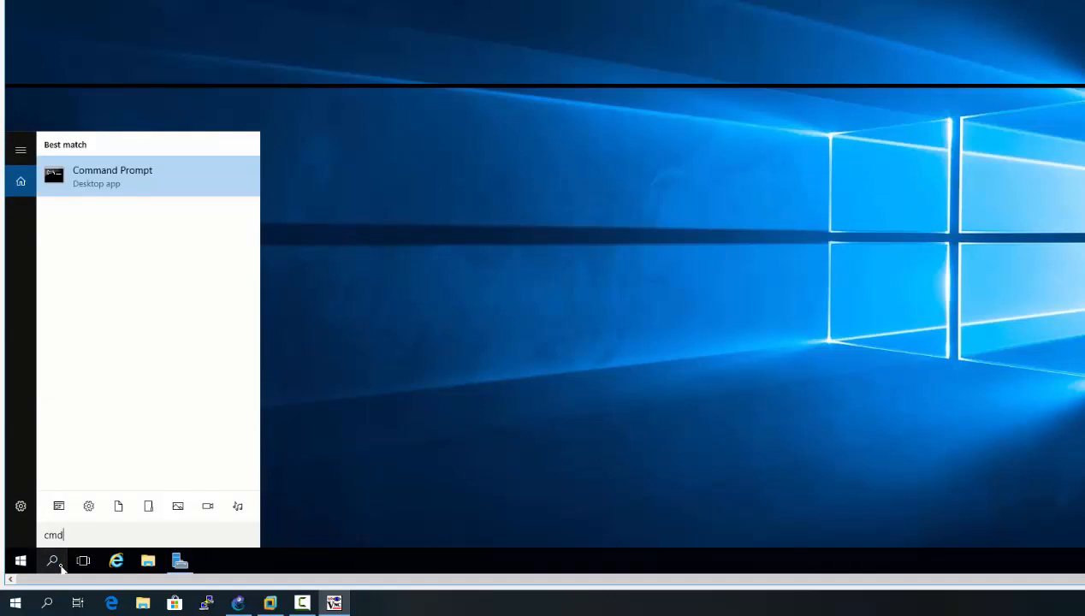
key("Return")
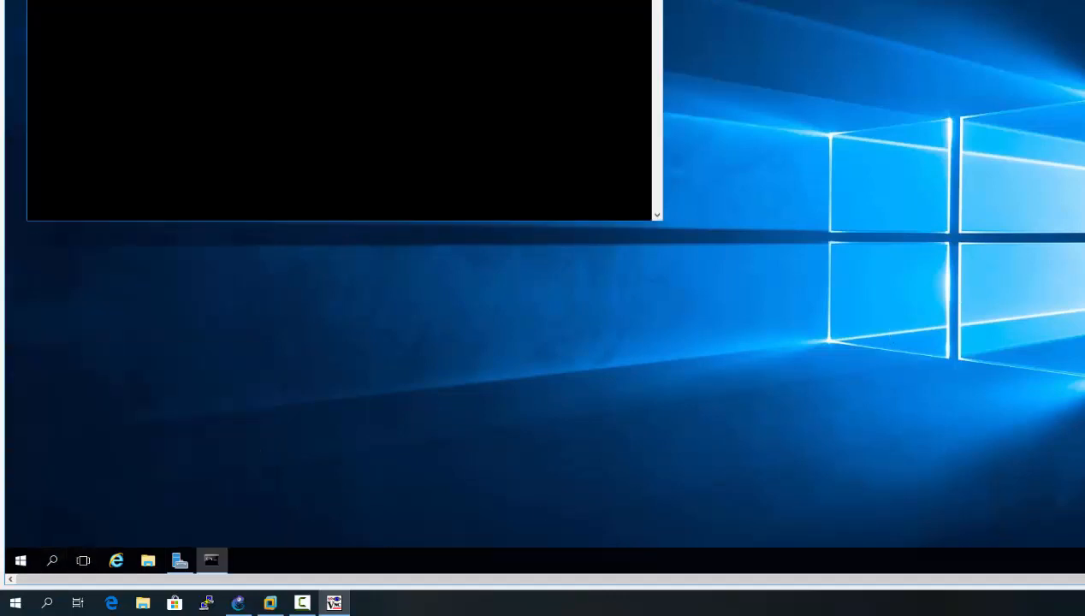
Display the server's full network configuration with "ipconfig /all" in the Command Prompt.
scroll(545, 287, "up", 1)
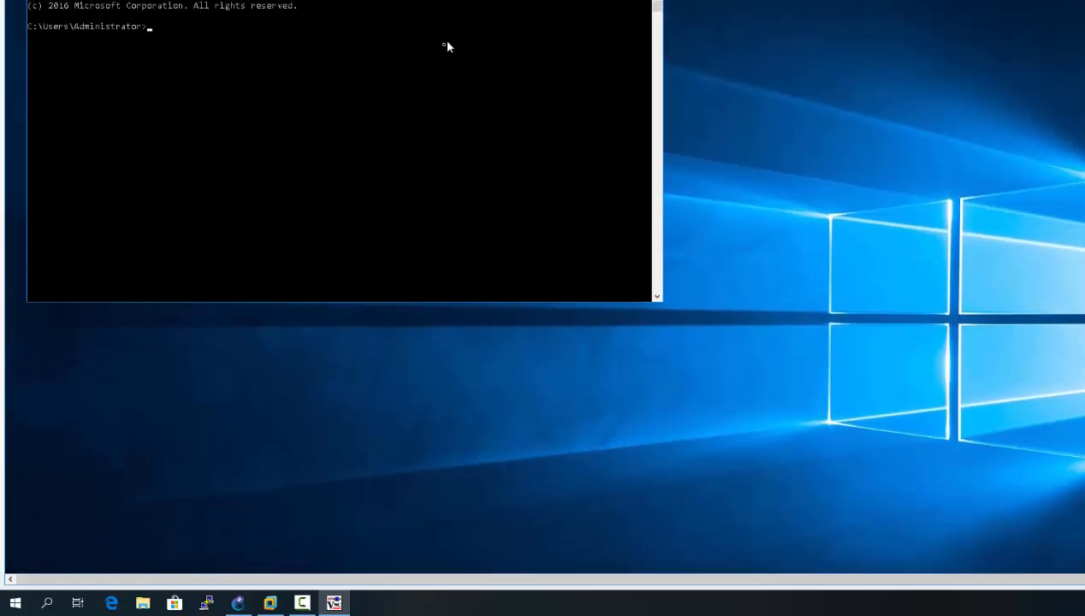
left_click_drag(375, 0, 404, 135)
type("ipc")
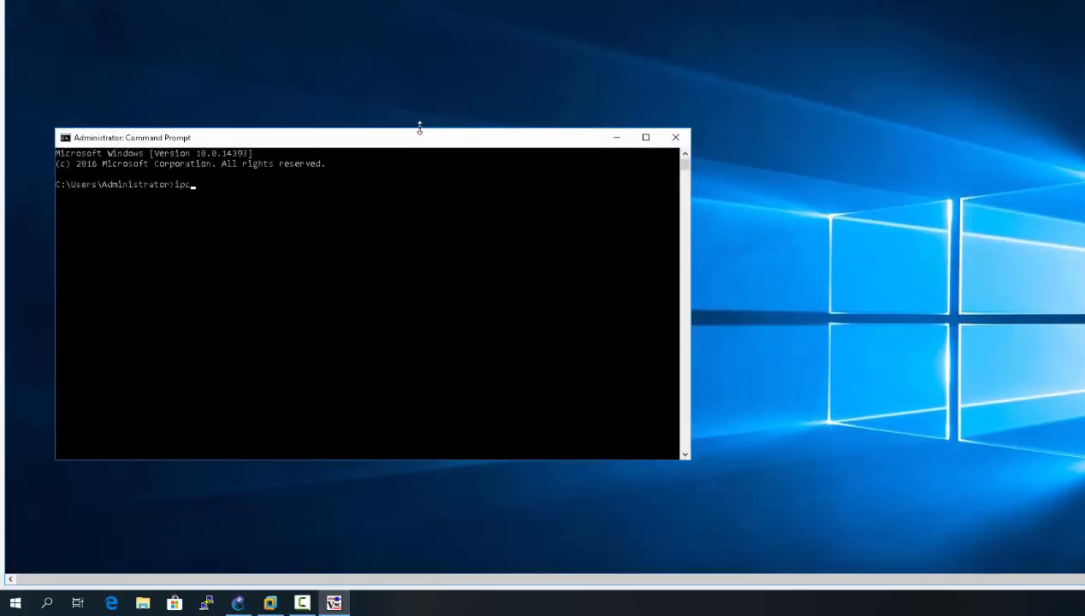
type("onfig /all")
key("Return")
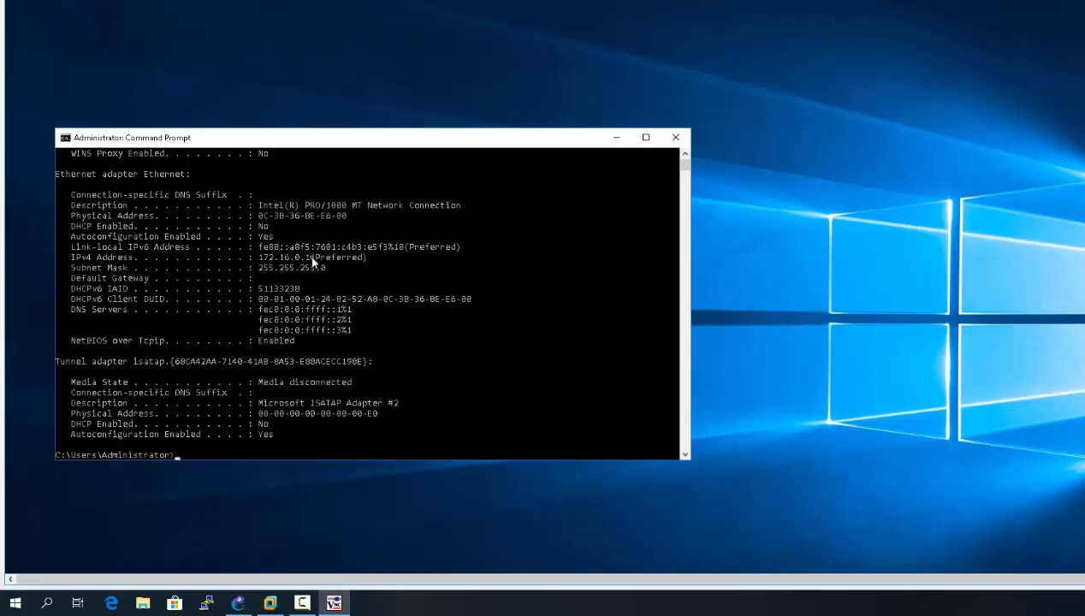
Try to ping the switch from the server using the address 72.16.0.253.
left_click(197, 454)
type("ping 172.16.0.253")
key("Return")
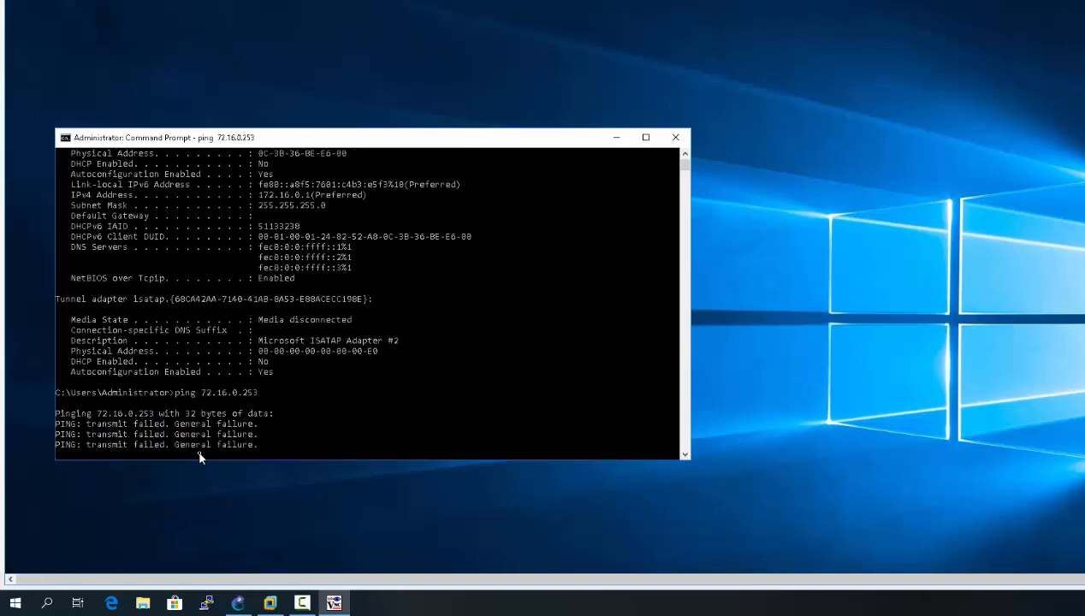
Correct the previous ping command's target to 172.16.0.253 and run it to test the server's link to the switch.
key("Up")
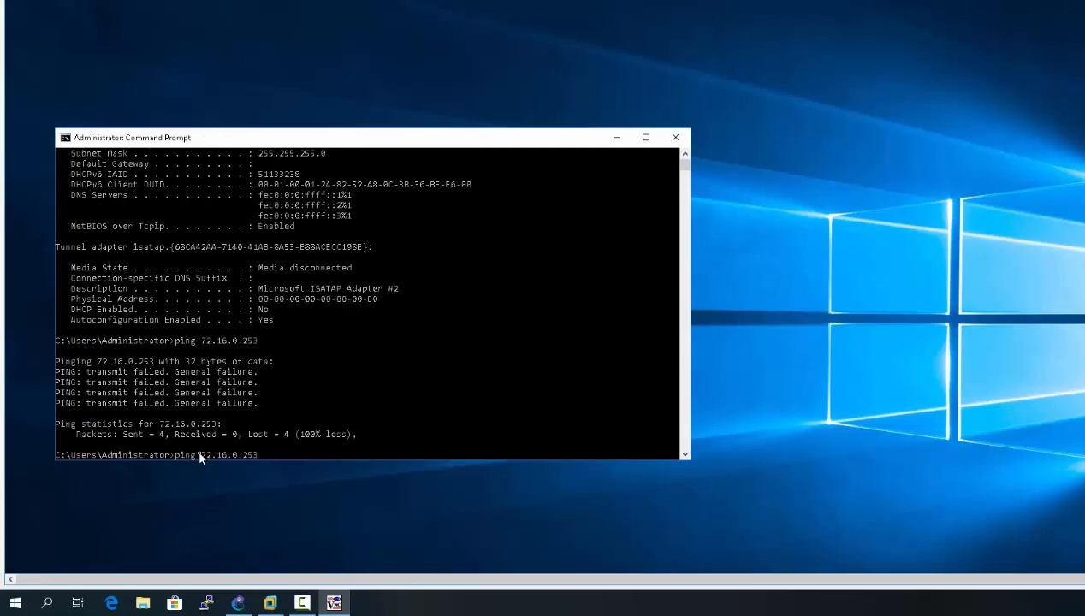
key("Left")
key("Left")
key("Left")
key("Left")
key("Left")
key("Left")
key("Left")
key("Left")
key("Left")
type("1")
key("Return")
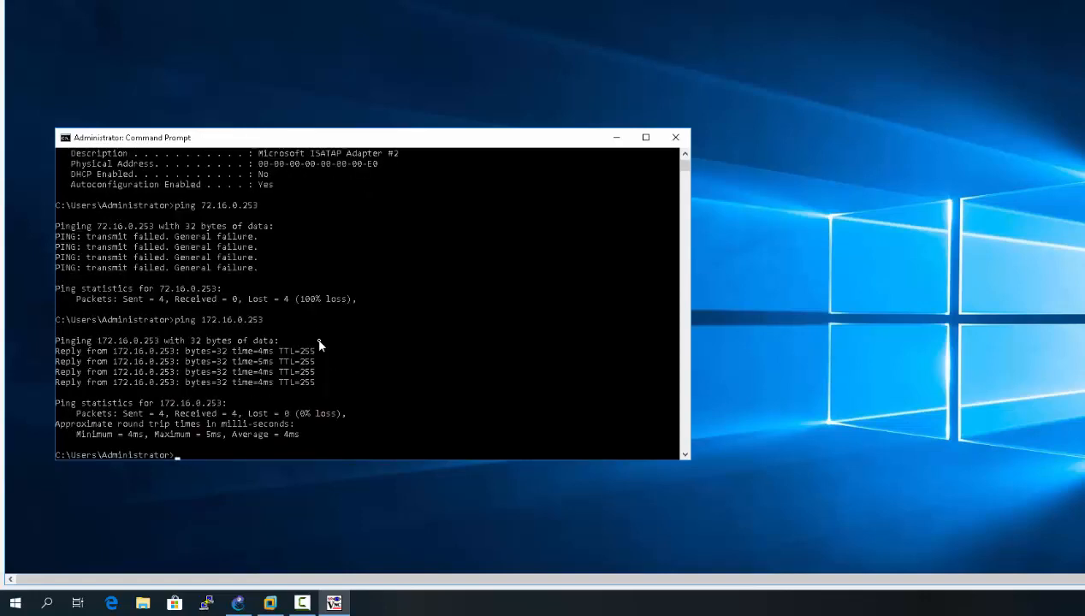
Ping 172.16.0.99 from the server, and close the Command Prompt and the server's console.
type("ping 172.16.0.99")
key("Return")
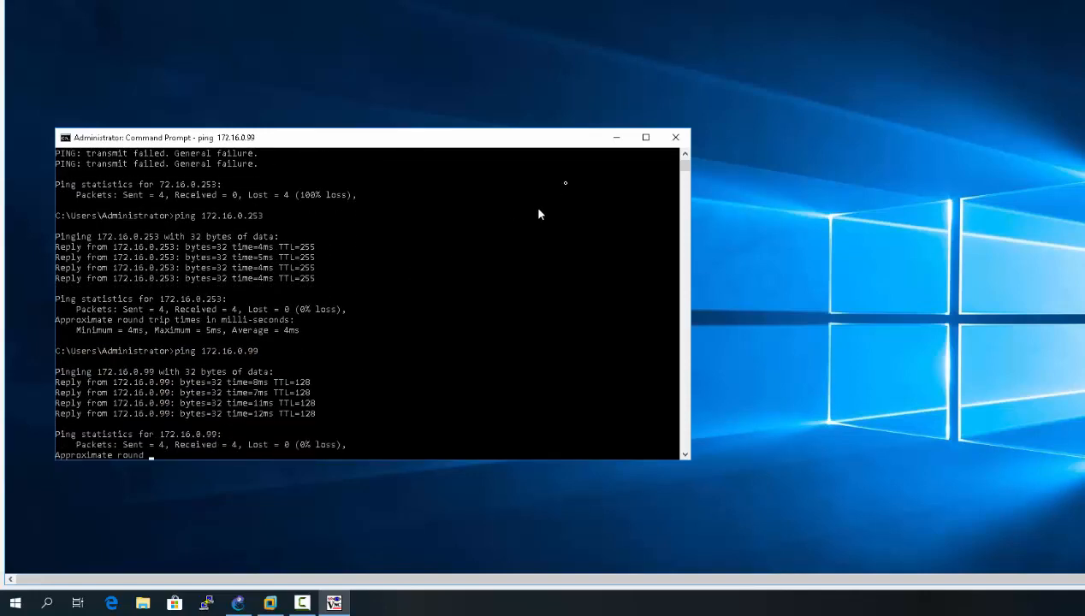
left_click(675, 139)
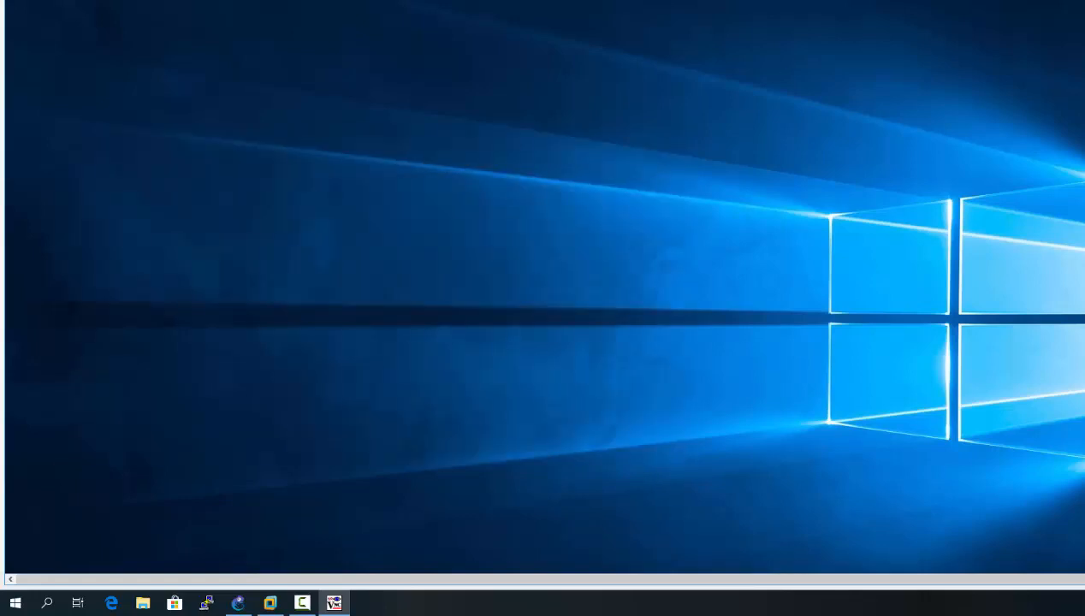
key("alt+F4")
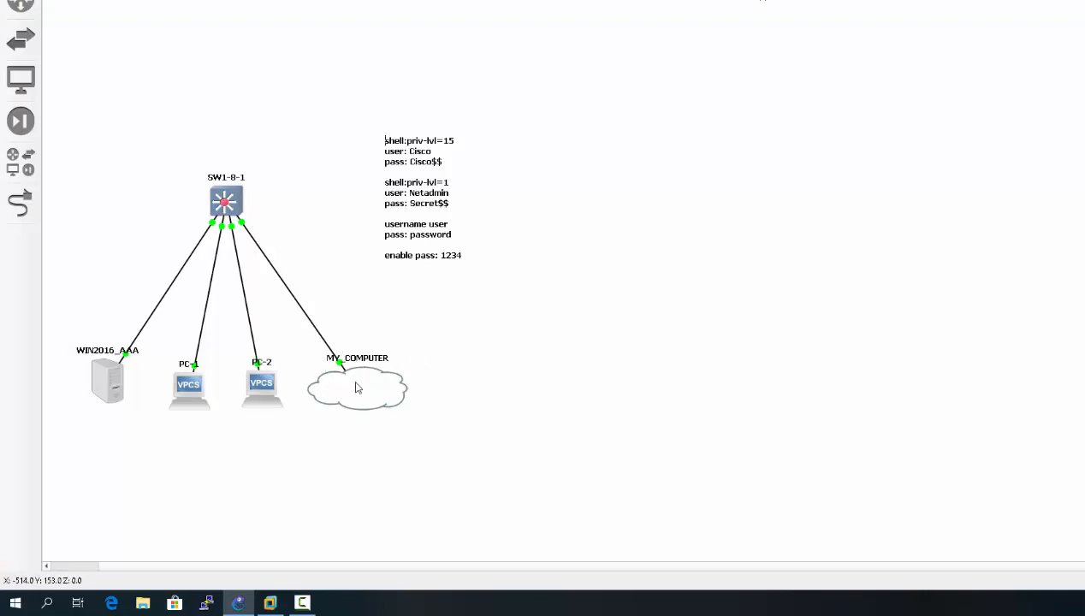
Shift PC-2 and the switch SW1-8-1 slightly to the right in the topology.
mouse_move(254, 400)
left_mouse_down()
mouse_move(259, 376)
mouse_move(262, 398)
left_mouse_up()
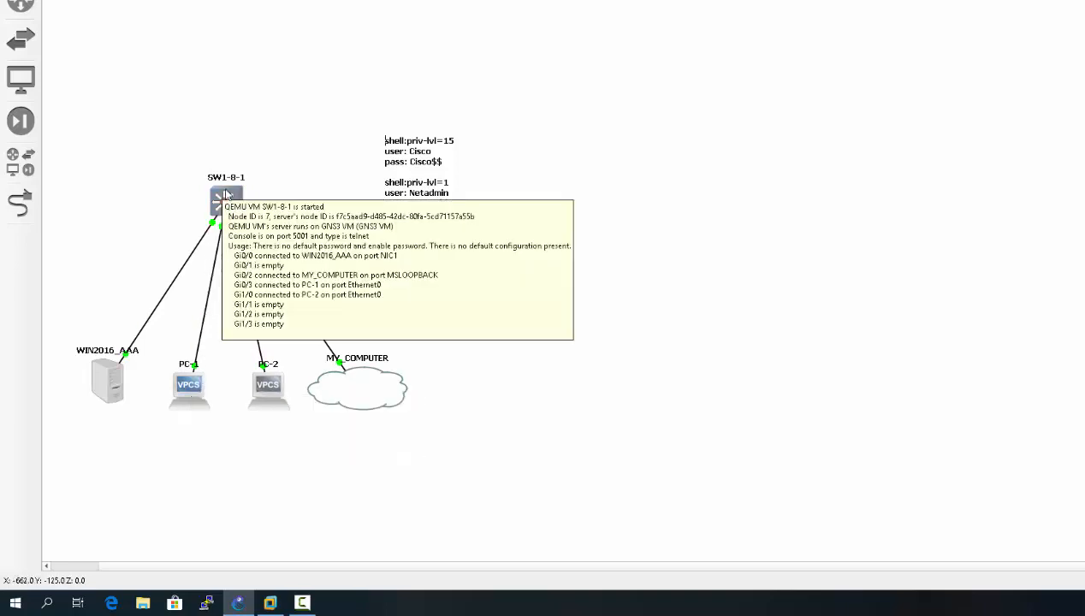
left_click_drag(225, 195, 234, 193)
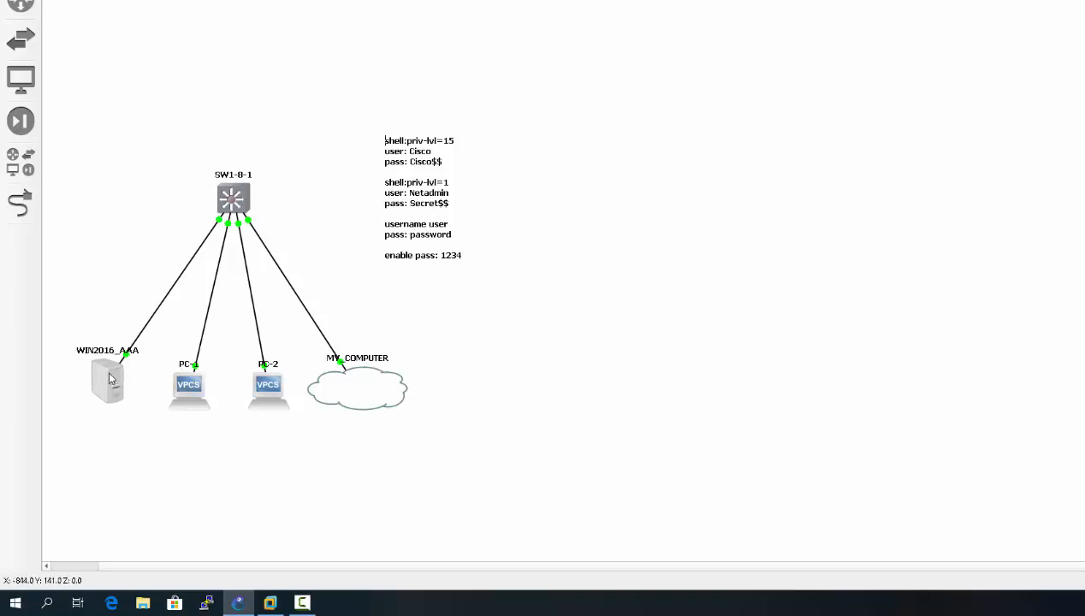
Open the console of the WIN2016_AAA server and bring up Server Manager.
mouse_move(110, 377)
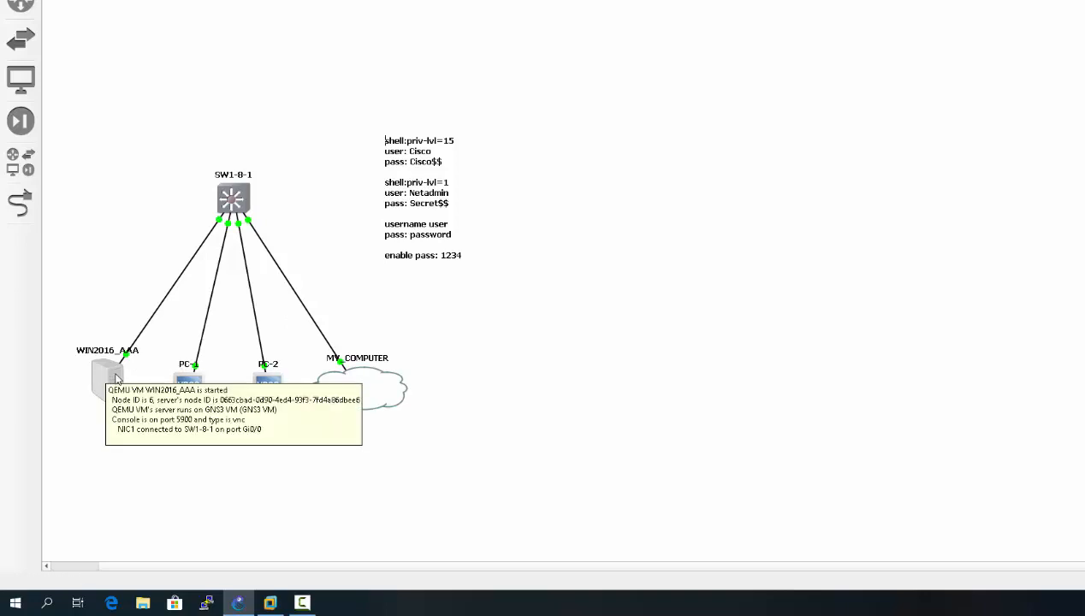
double_click(117, 378)
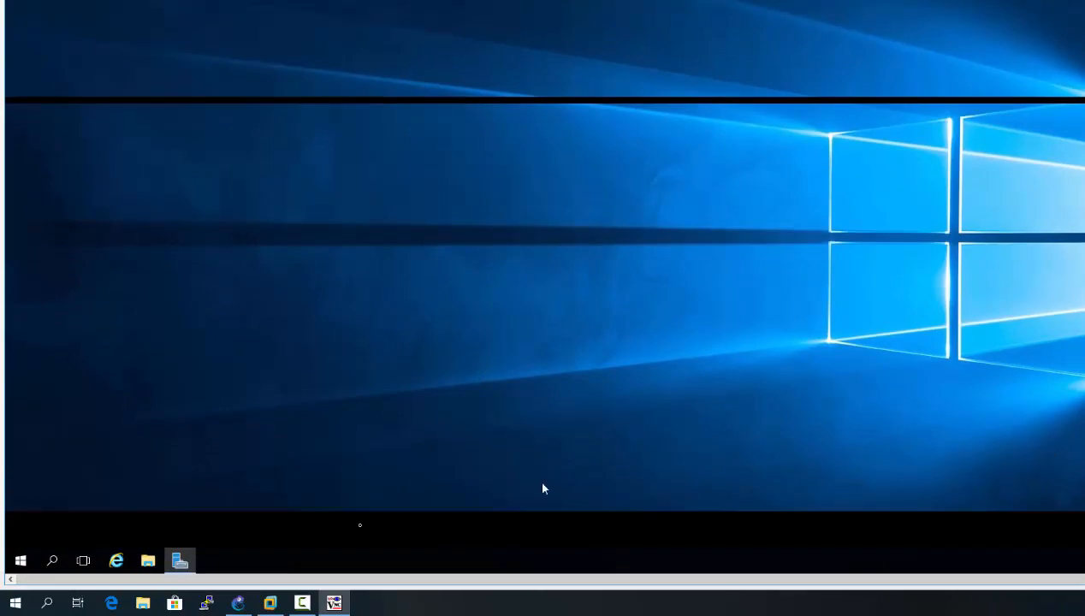
left_click(175, 563)
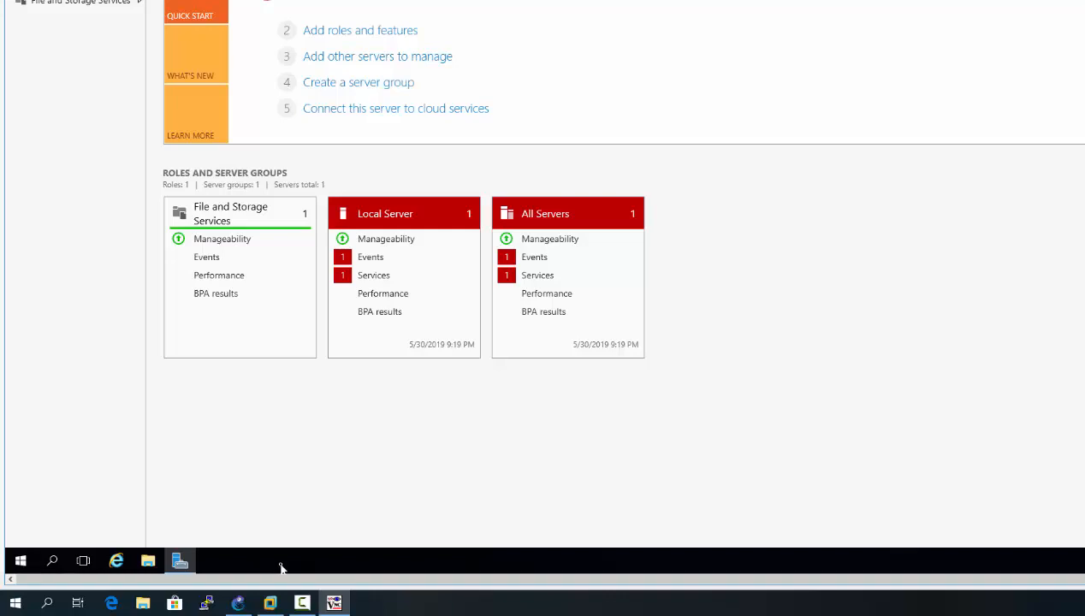
Narrow the server's console window and move it down so that its toolbar and edges fit on the screen.
scroll(544, 287, "up", 1)
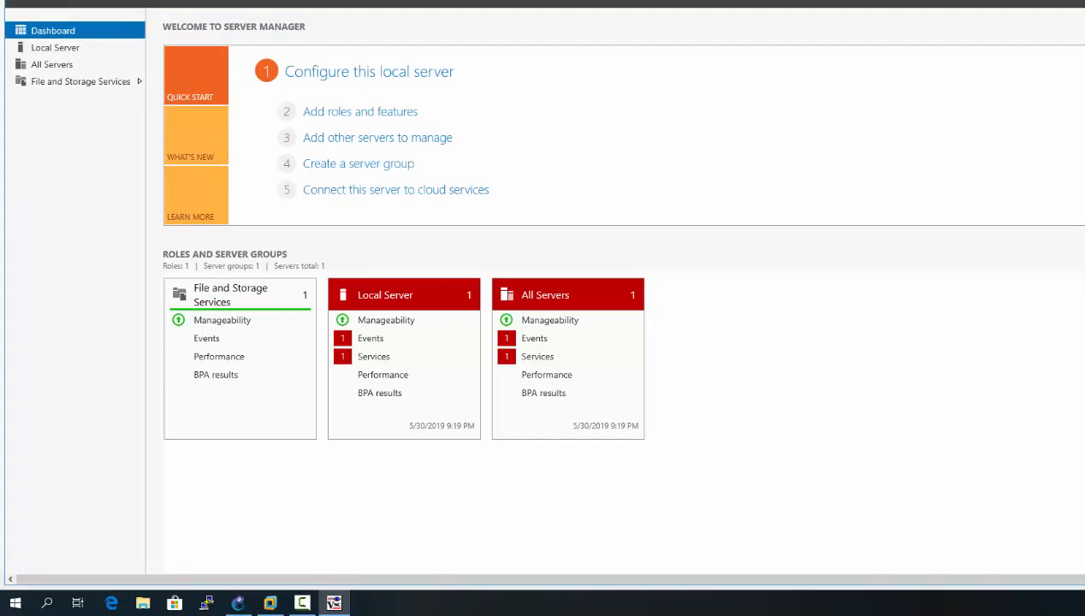
key("super+Up")
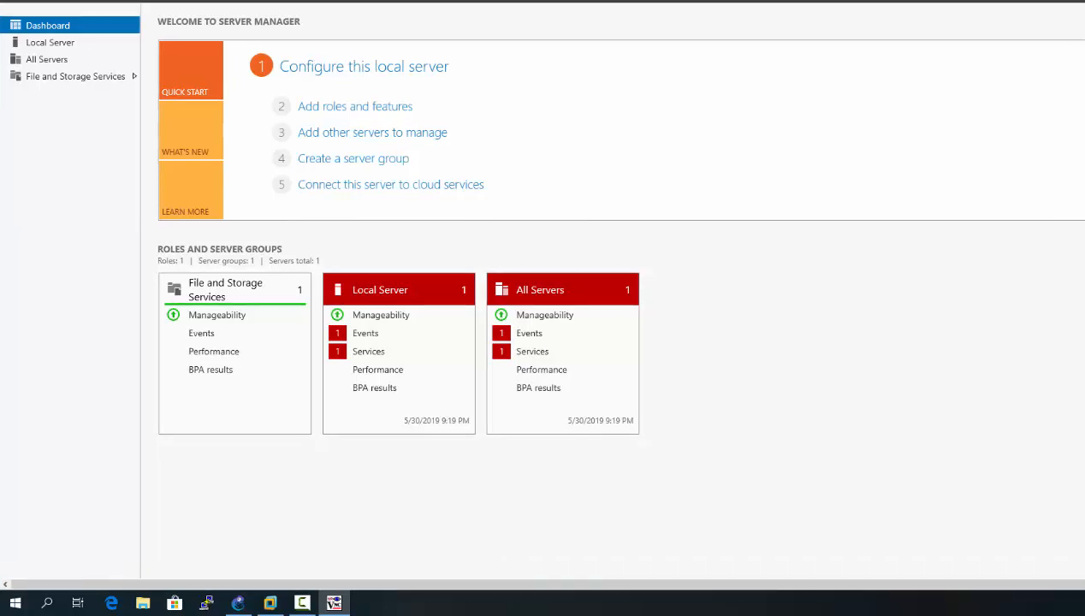
key("super+Down")
left_click_drag(1083, 5, 1014, 5)
left_click_drag(948, 0, 948, 17)
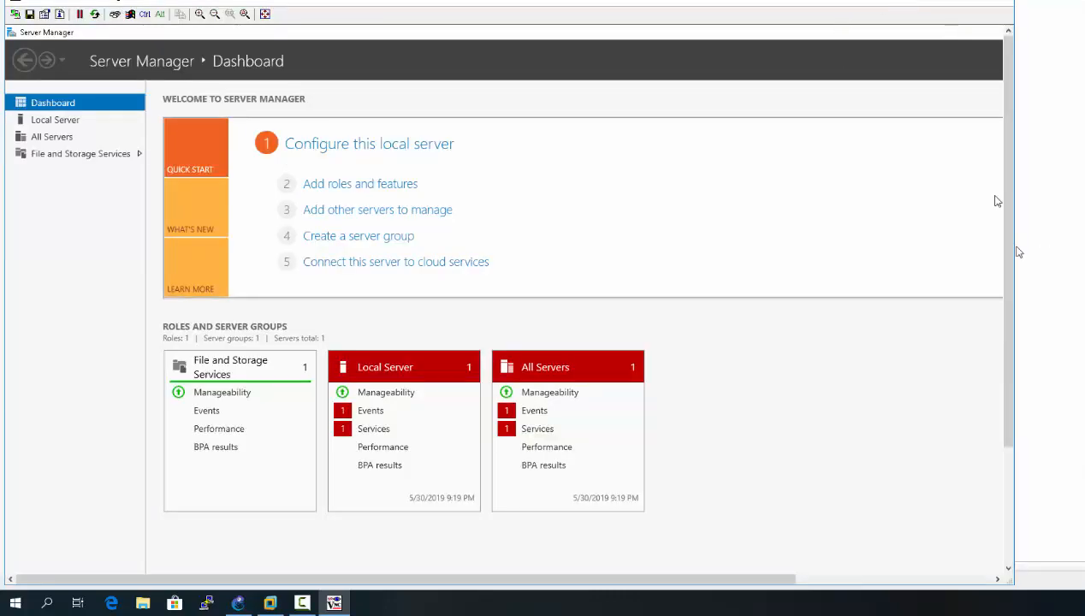
Start the Add Roles and Features Wizard from Server Manager and move its window fully into view.
left_click(1008, 493)
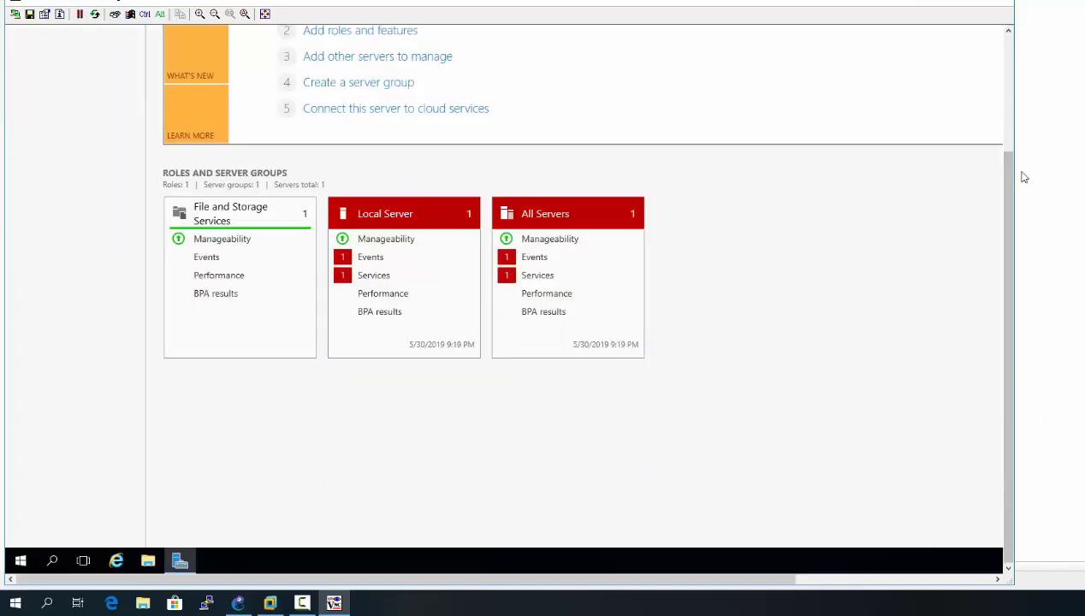
left_click_drag(737, 585, 942, 581)
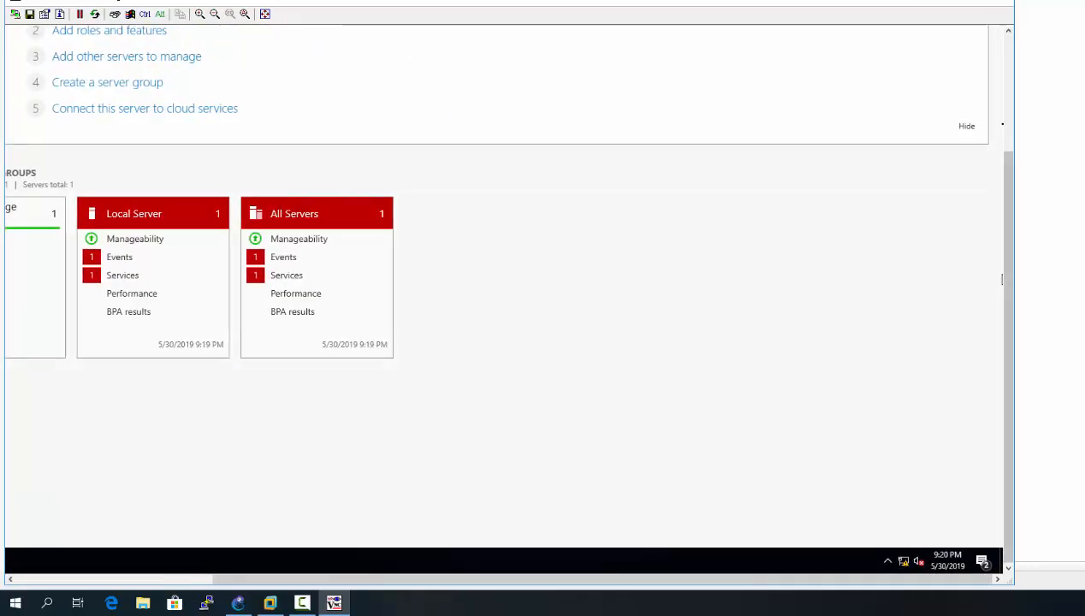
left_click(1011, 129)
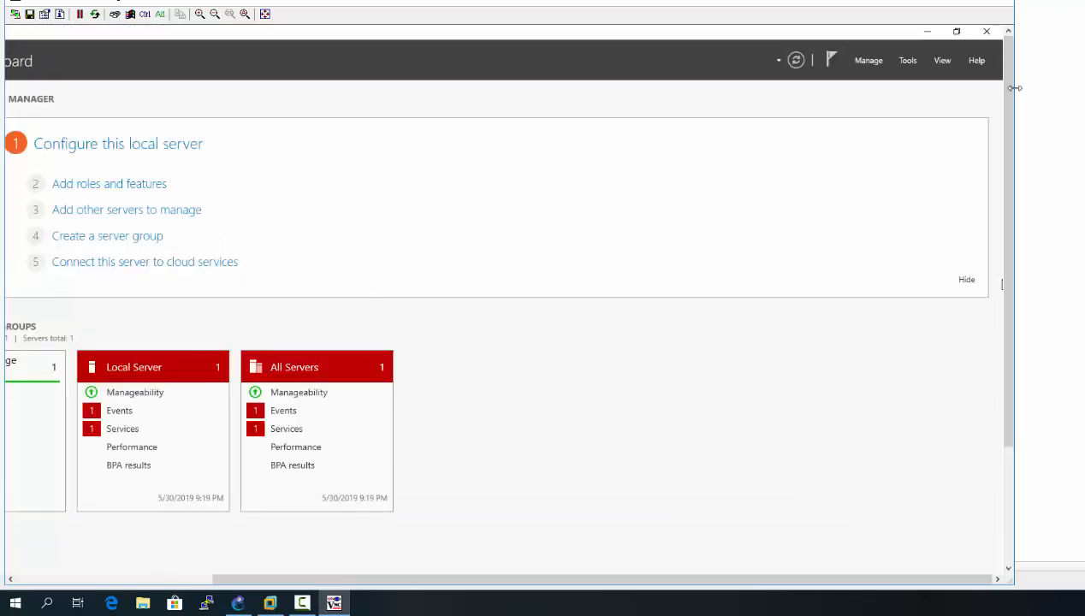
left_click(869, 61)
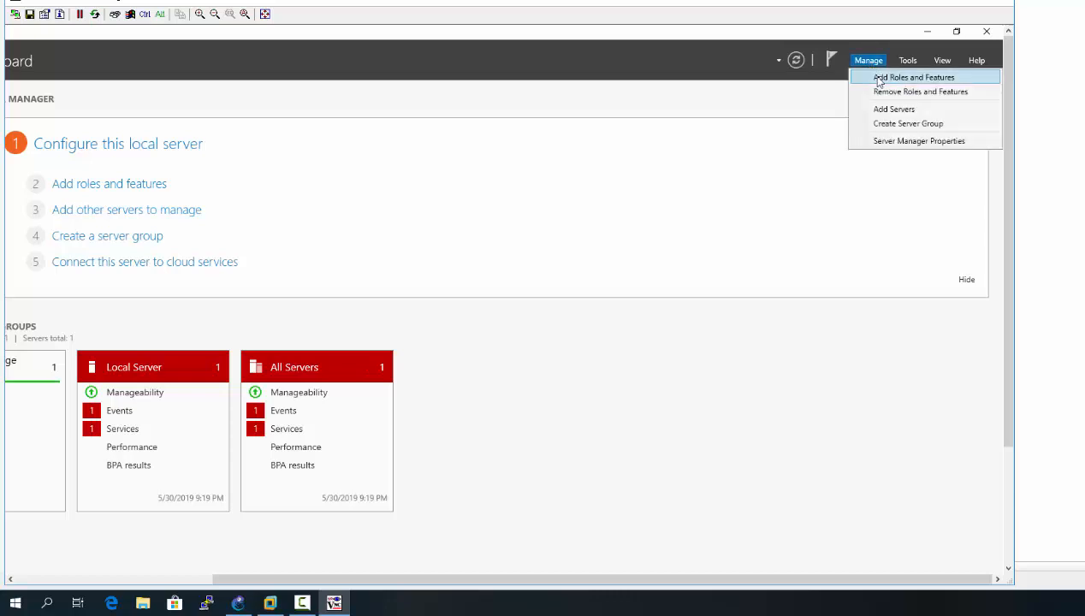
left_click(879, 81)
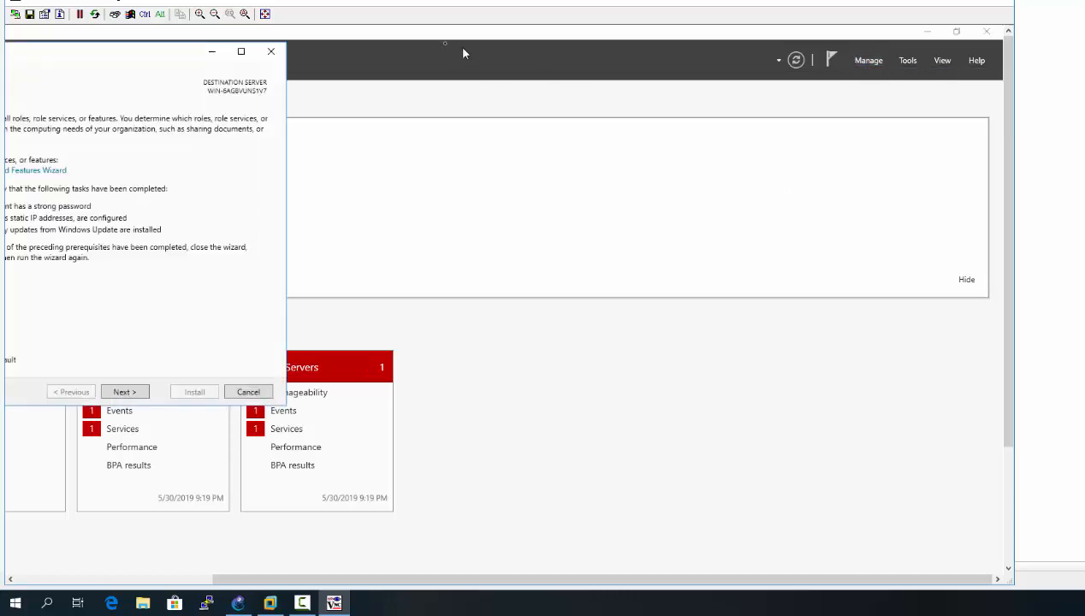
left_click_drag(139, 55, 547, 66)
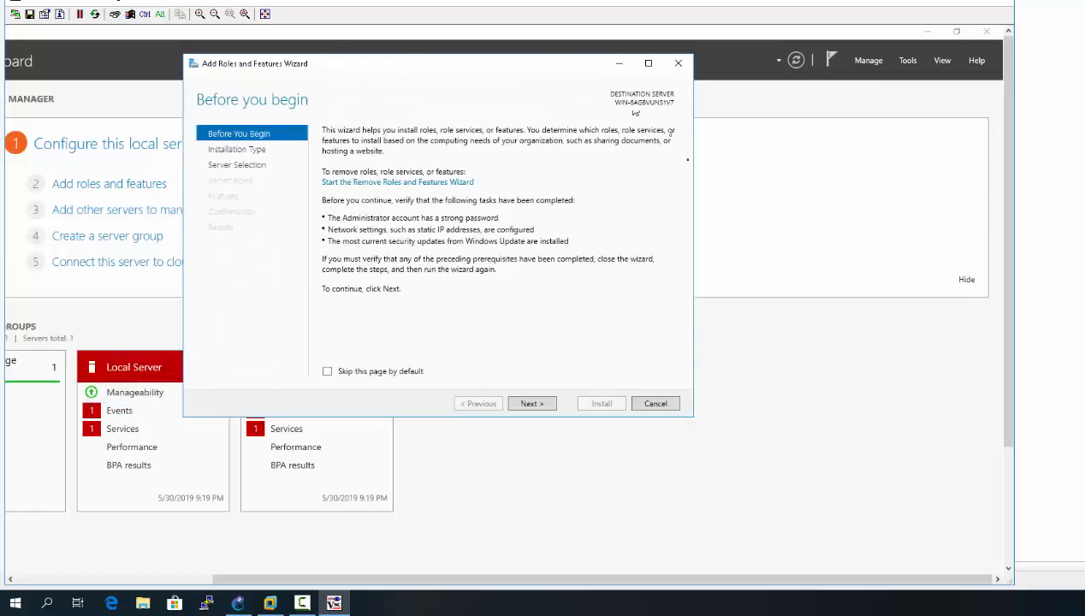
Accept role-based or feature-based installation and keep WIN-6AGBVUNS1V7 from the server pool as the destination server.
left_click(531, 403)
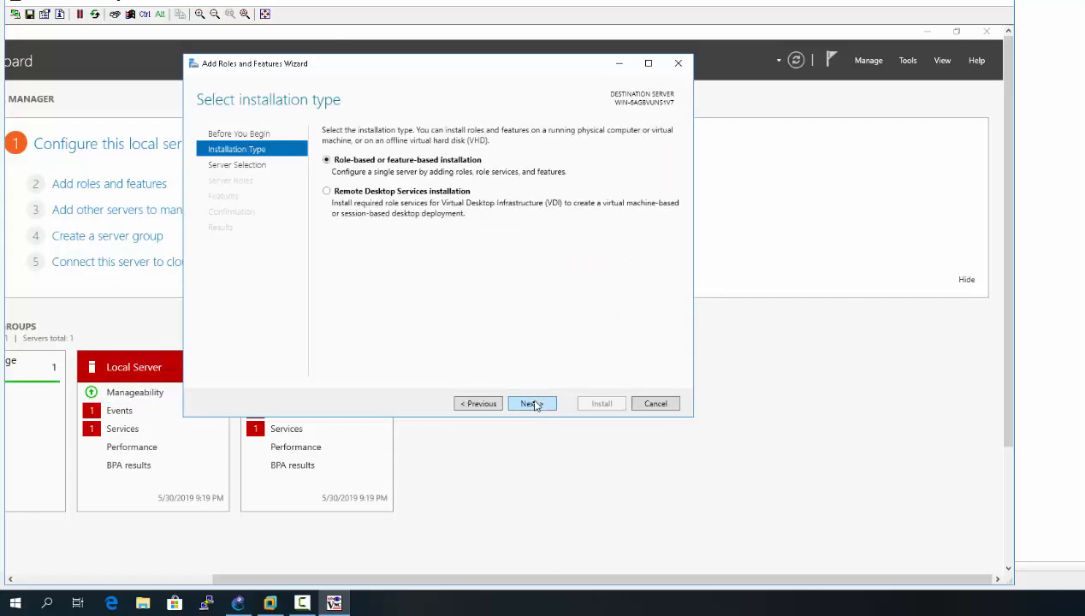
left_click(534, 403)
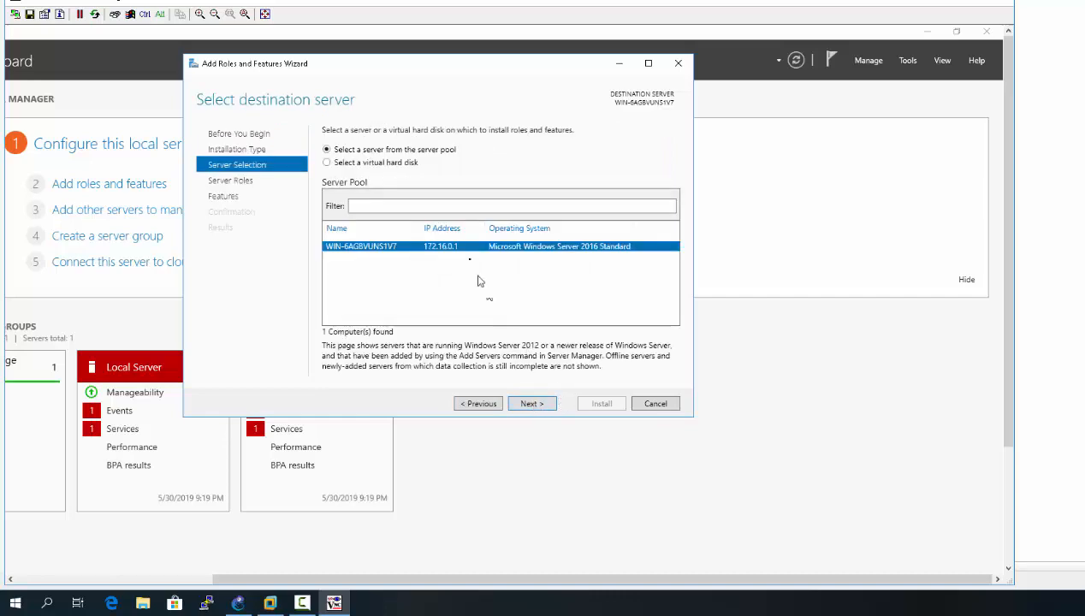
left_click(532, 403)
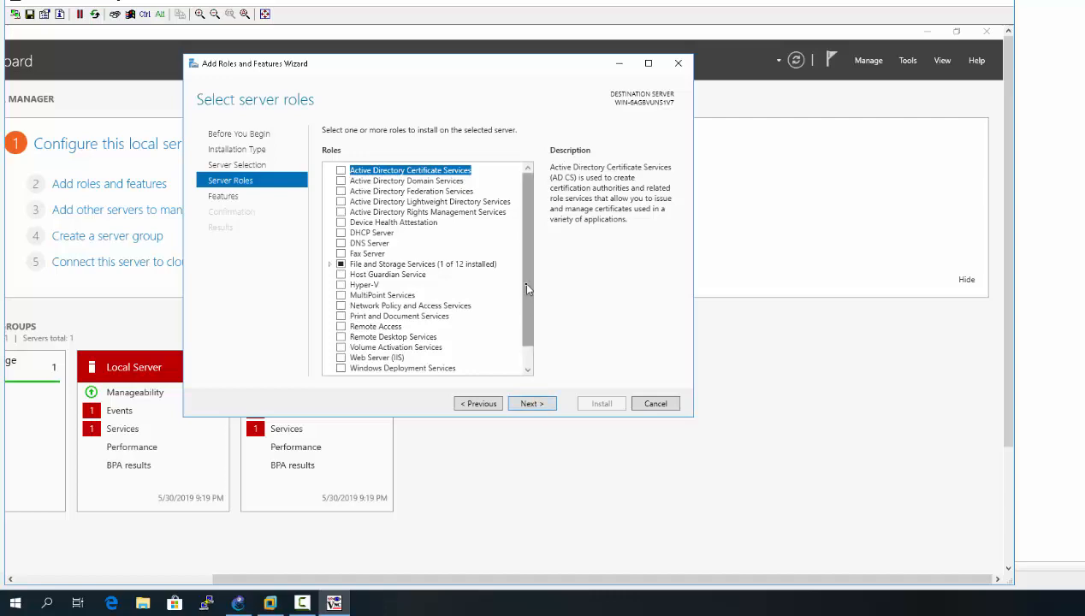
Select the Network Policy and Access Services role with its management tools and proceed to the confirmation page without adding other features.
left_click(340, 306)
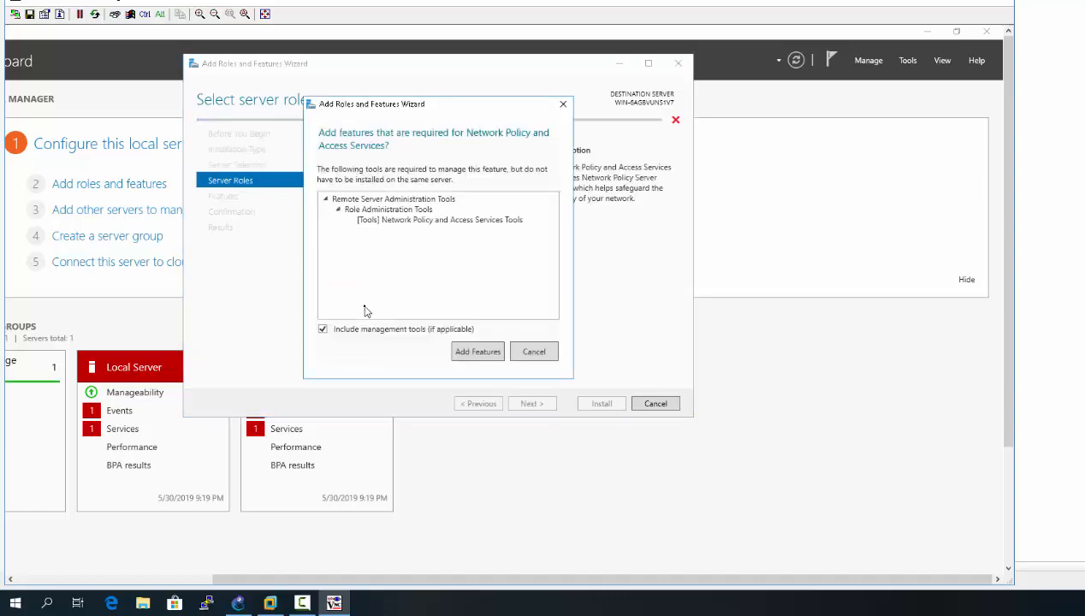
left_click(471, 352)
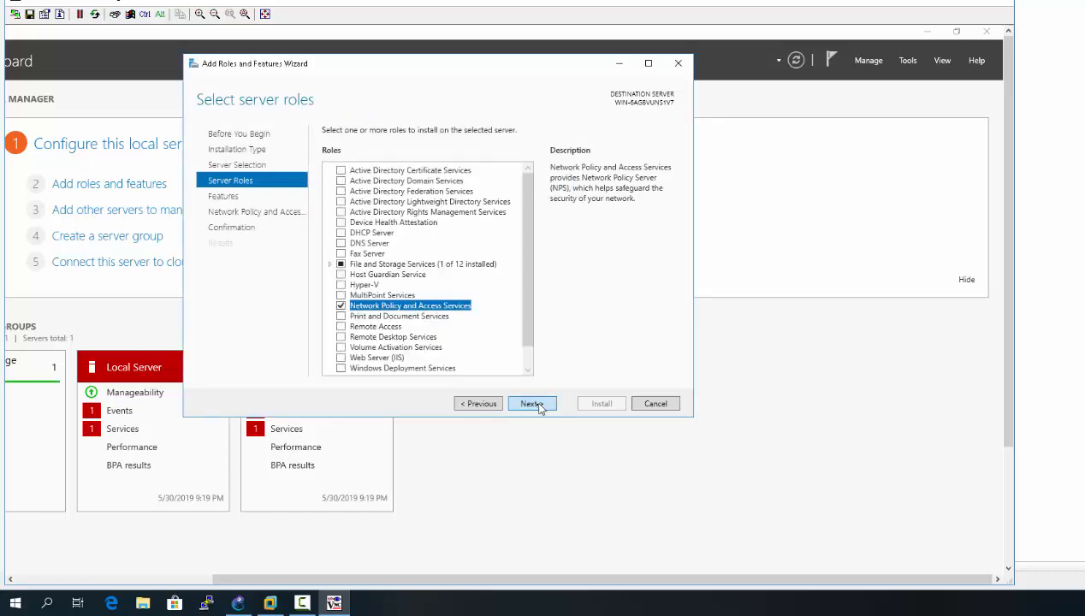
left_click(539, 408)
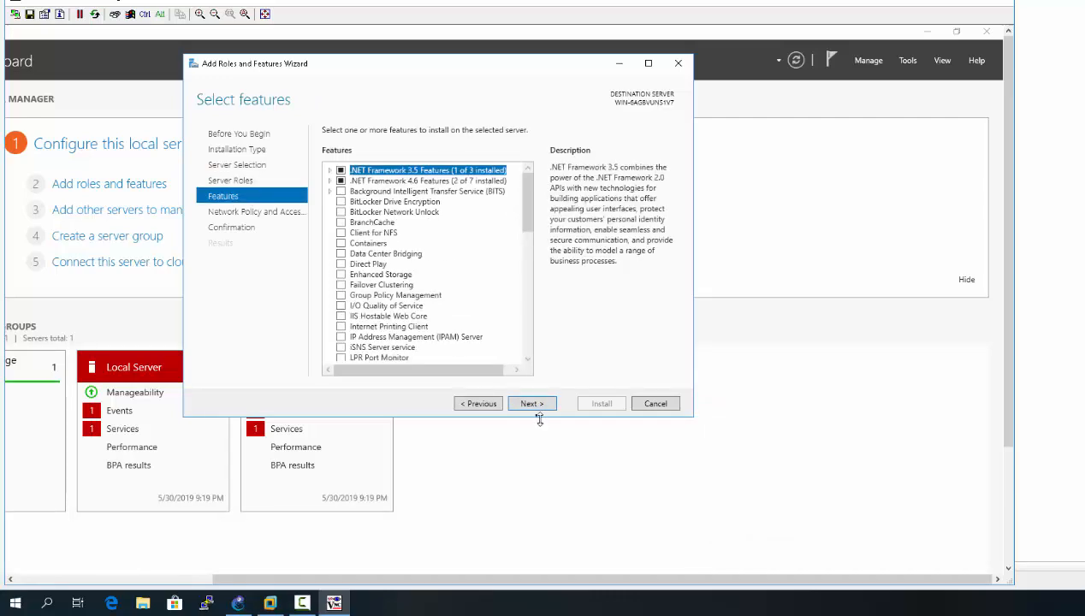
left_click(529, 404)
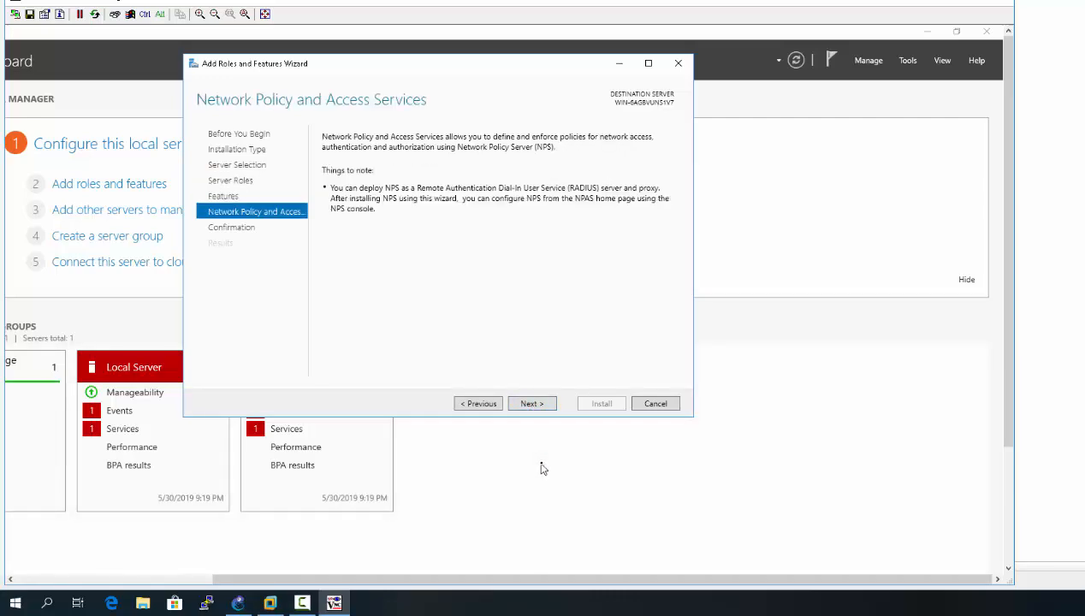
left_click(532, 408)
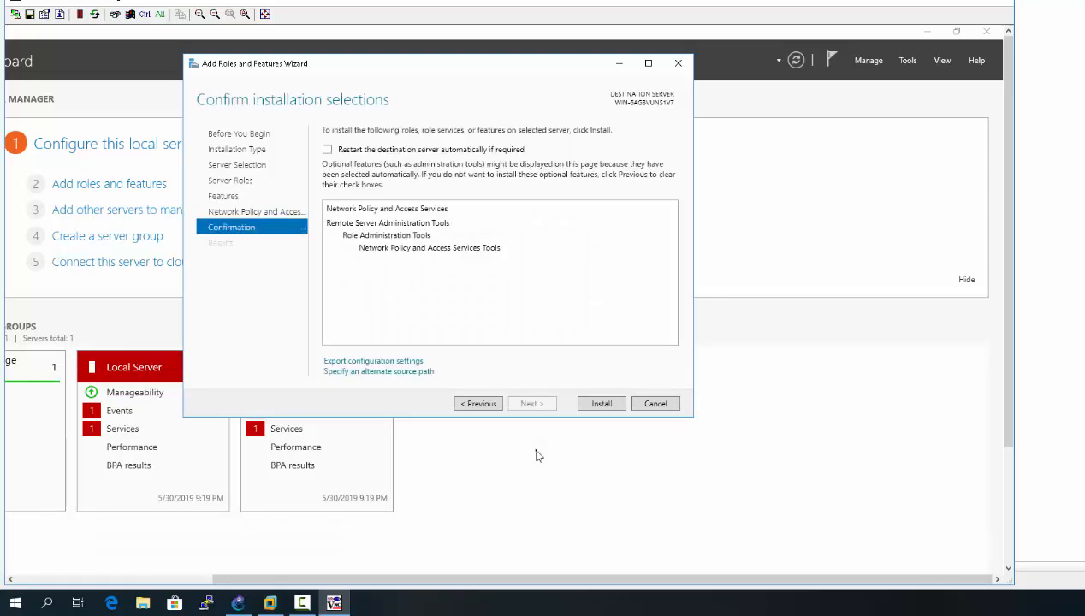
Allow automatic restarts of the destination server, install the selected role, and close the wizard.
left_click(327, 151)
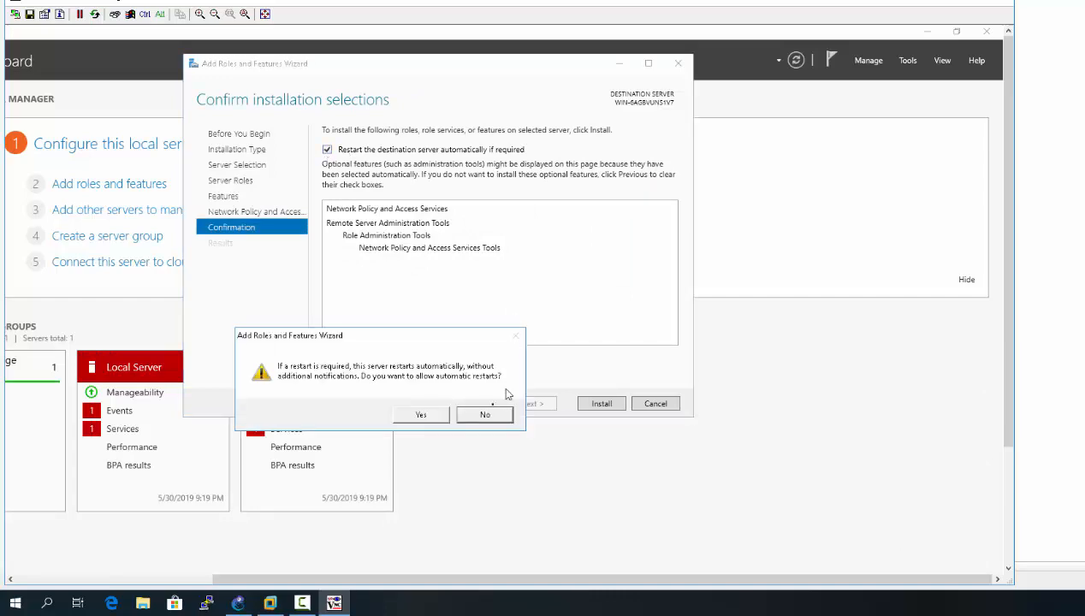
left_click(438, 418)
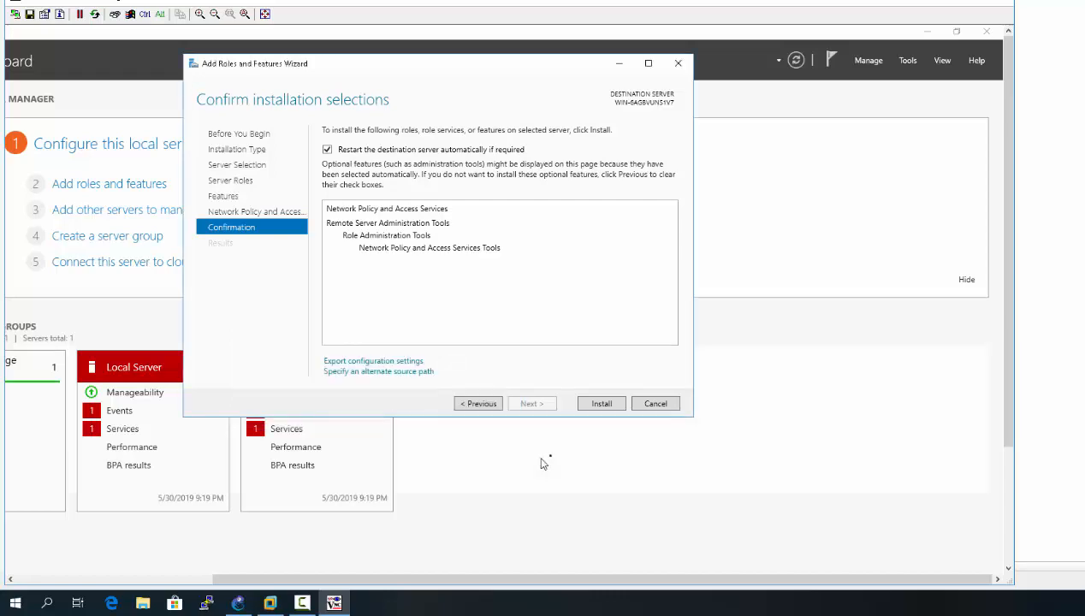
left_click(595, 405)
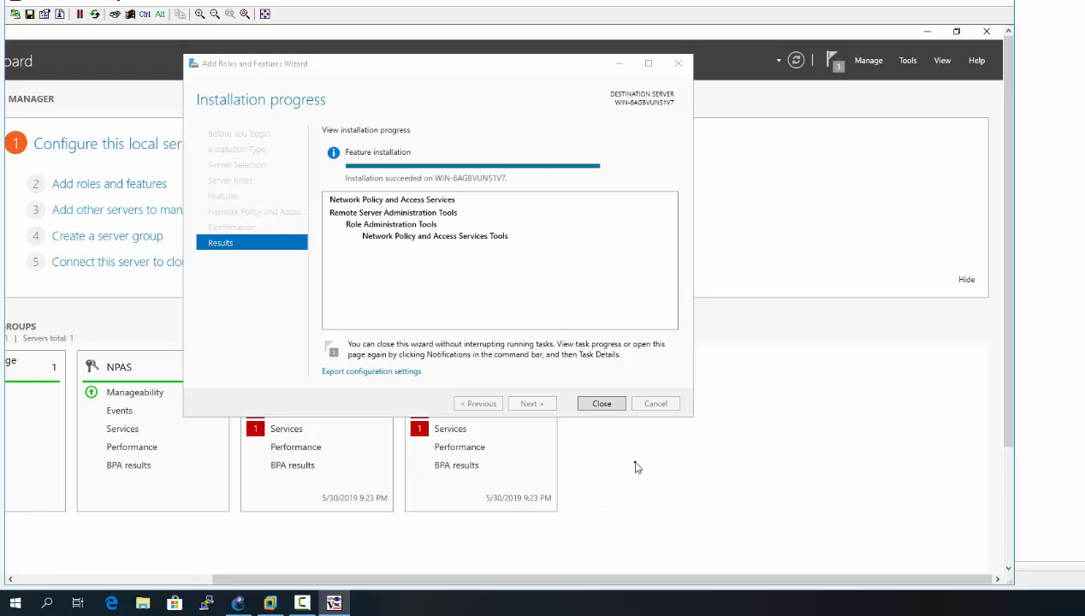
left_click(602, 404)
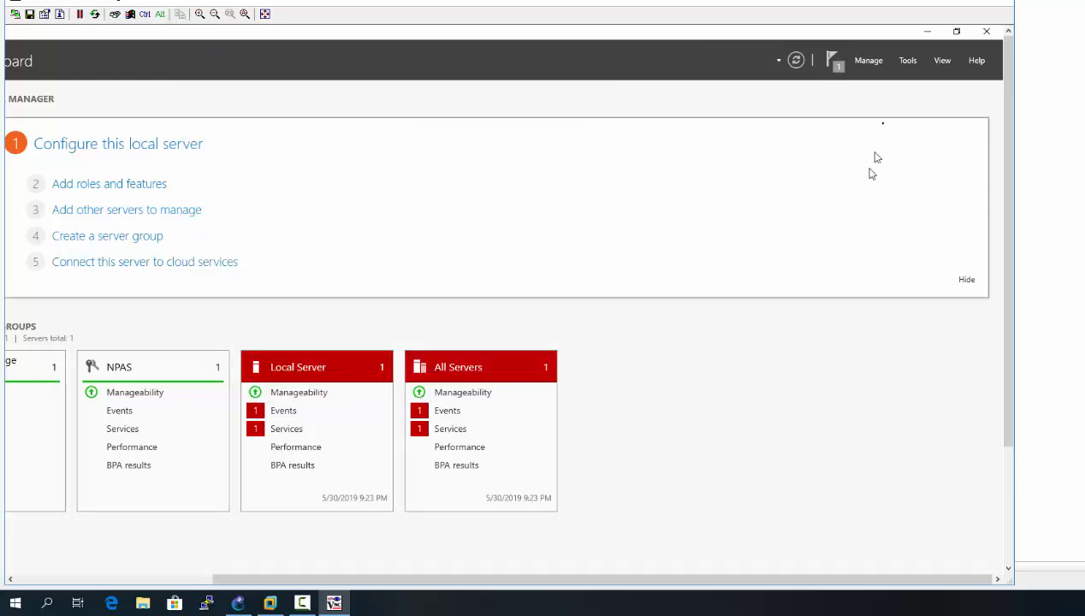
Review the task details of the feature installation from Server Manager's notifications, and close them.
left_click(840, 68)
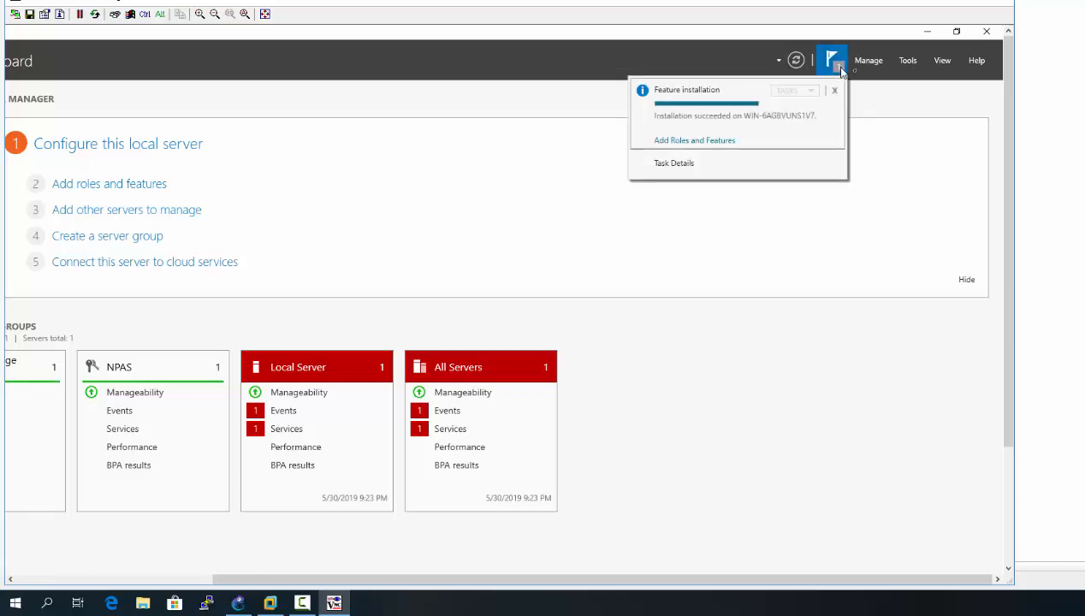
left_click(685, 163)
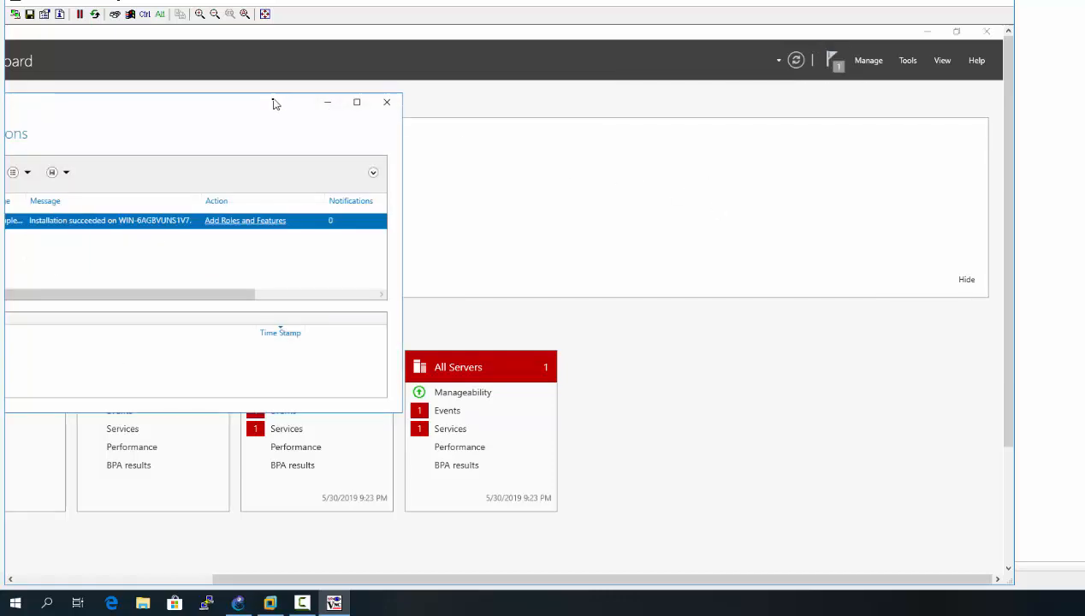
left_click_drag(271, 102, 502, 126)
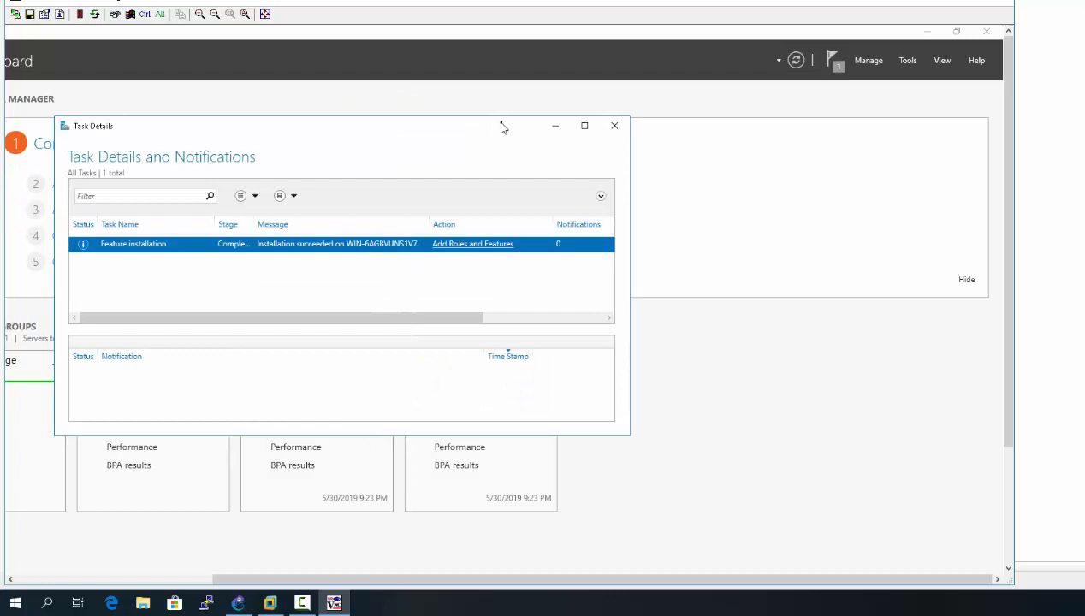
left_click(614, 126)
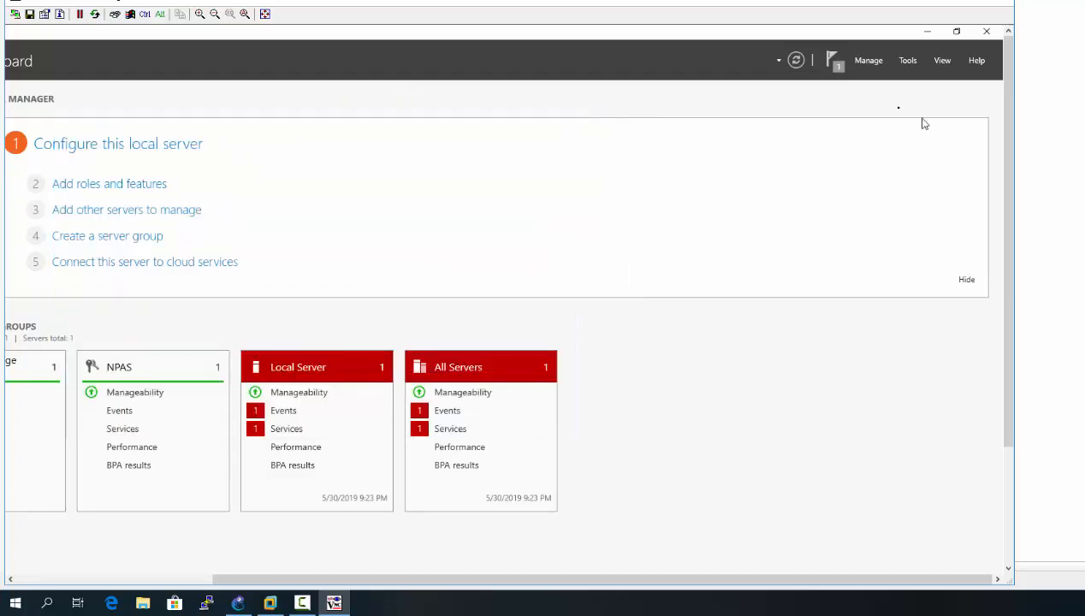
Open the Network Policy Server console from Server Manager and move its window fully into view.
left_click(907, 62)
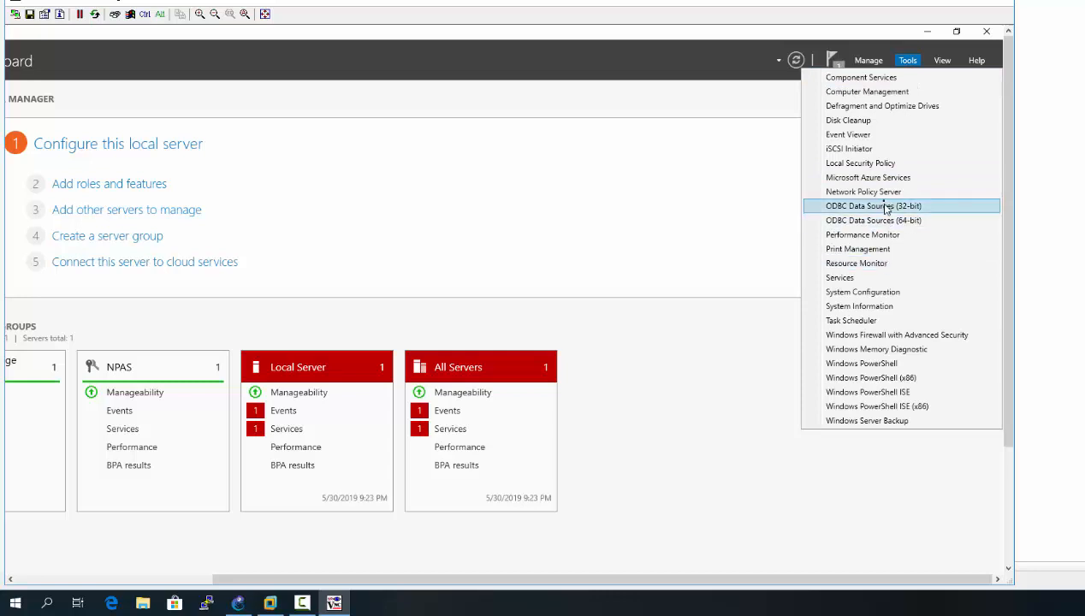
left_click(882, 193)
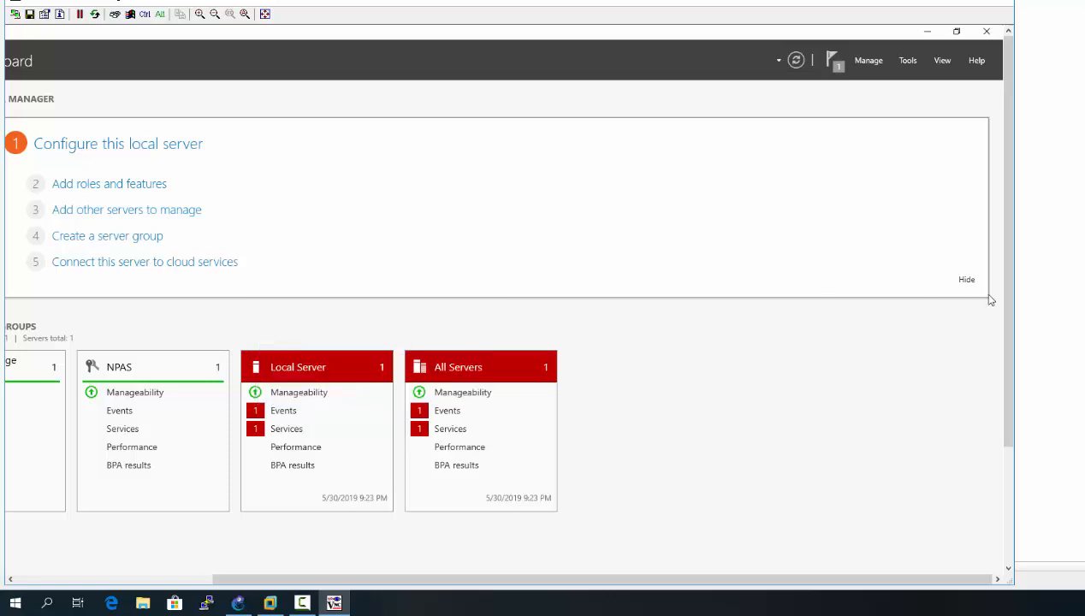
left_click(1049, 302)
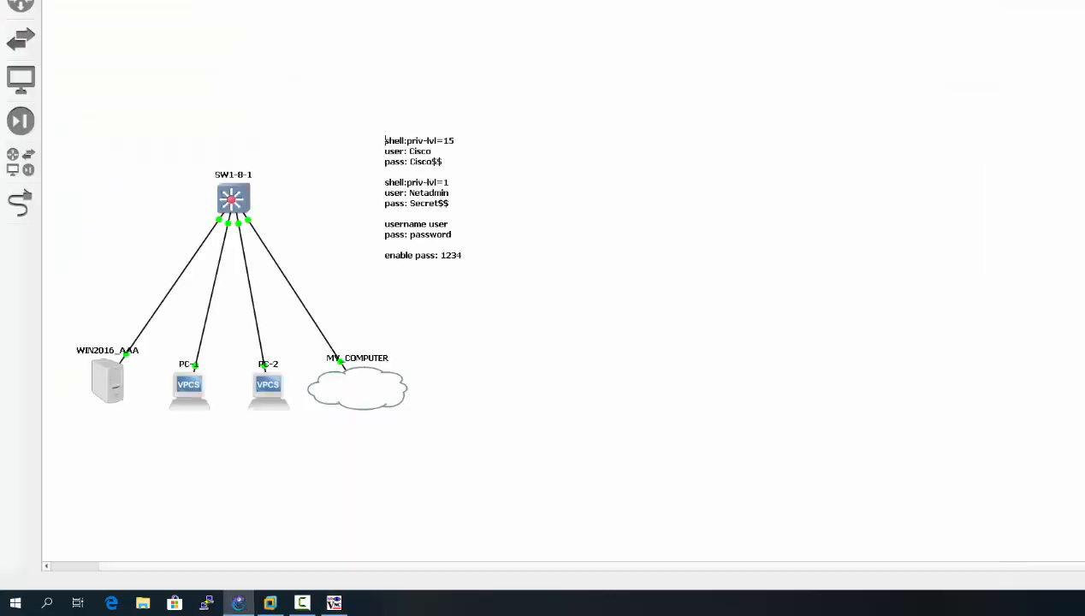
scroll(1049, 301, "down", 1)
left_click(333, 603)
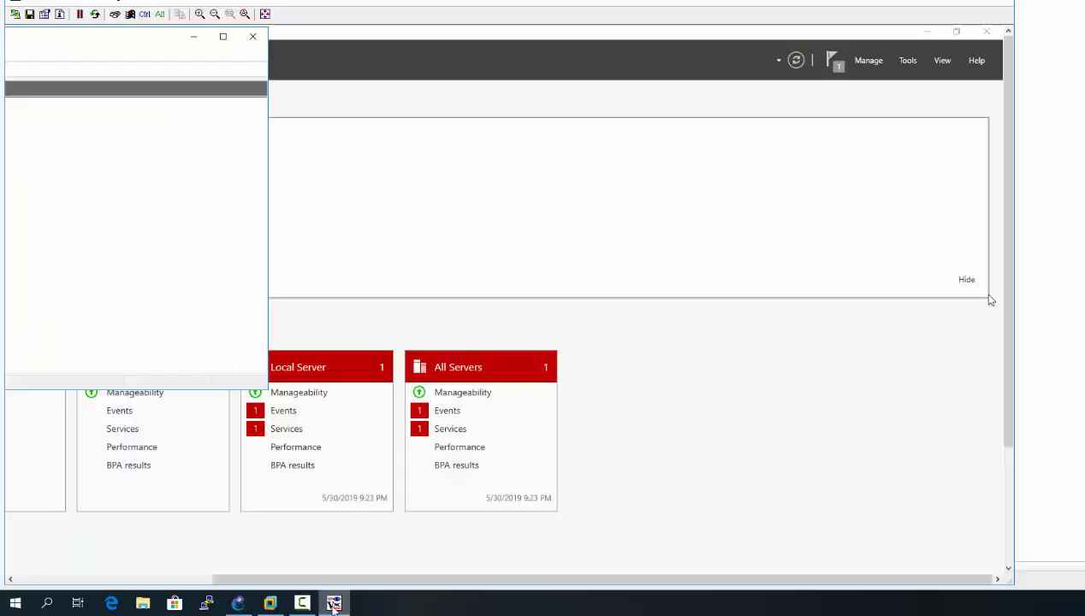
left_click_drag(398, 41, 552, 94)
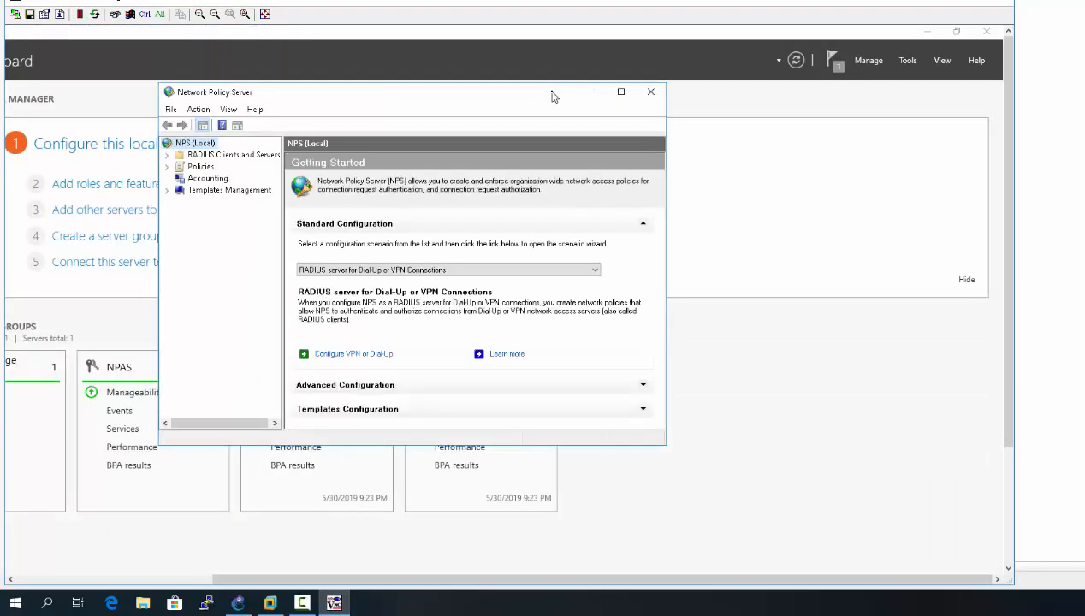